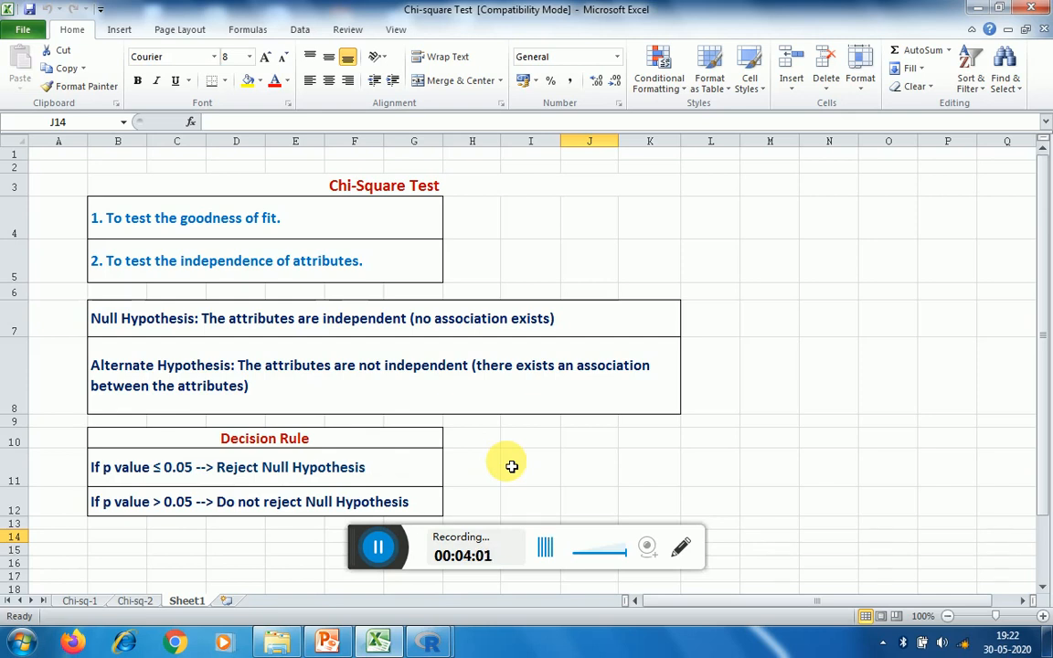
Open the Chi-sq-1 worksheet containing the two-way table of student goals and school area
click(393, 643)
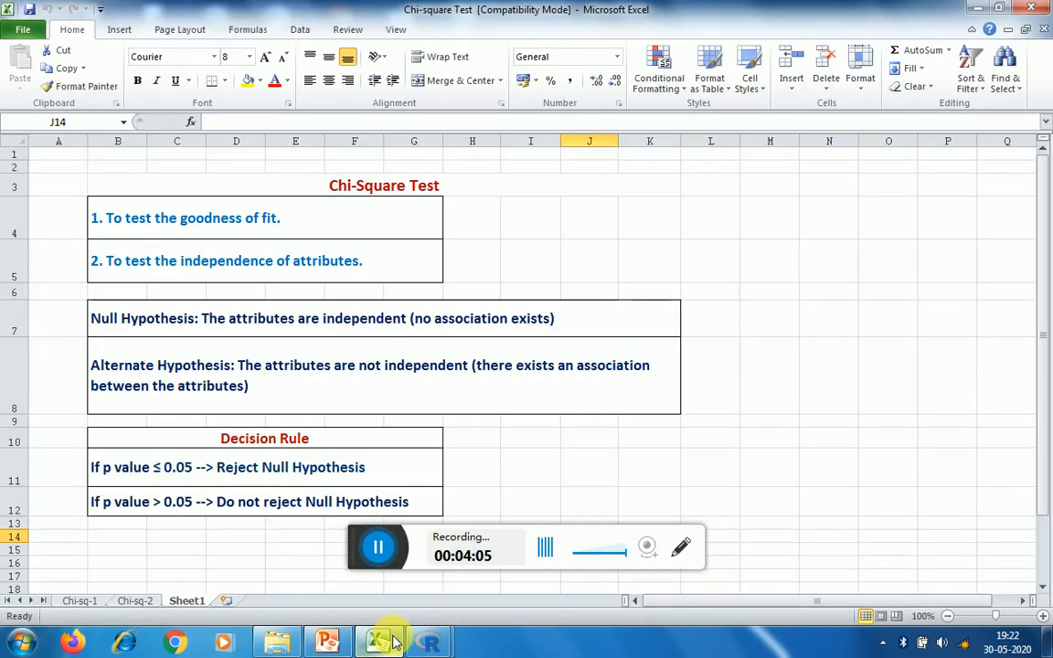
click(82, 601)
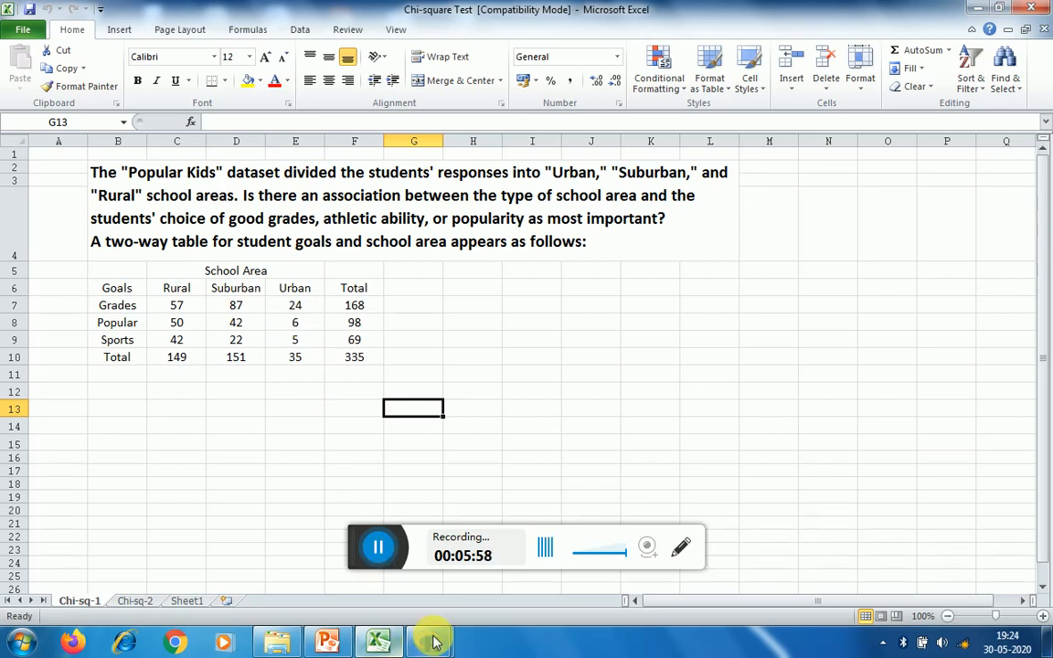
Switch to R Commander and start entering and analyzing a two-way contingency table
mouse_move(434, 642)
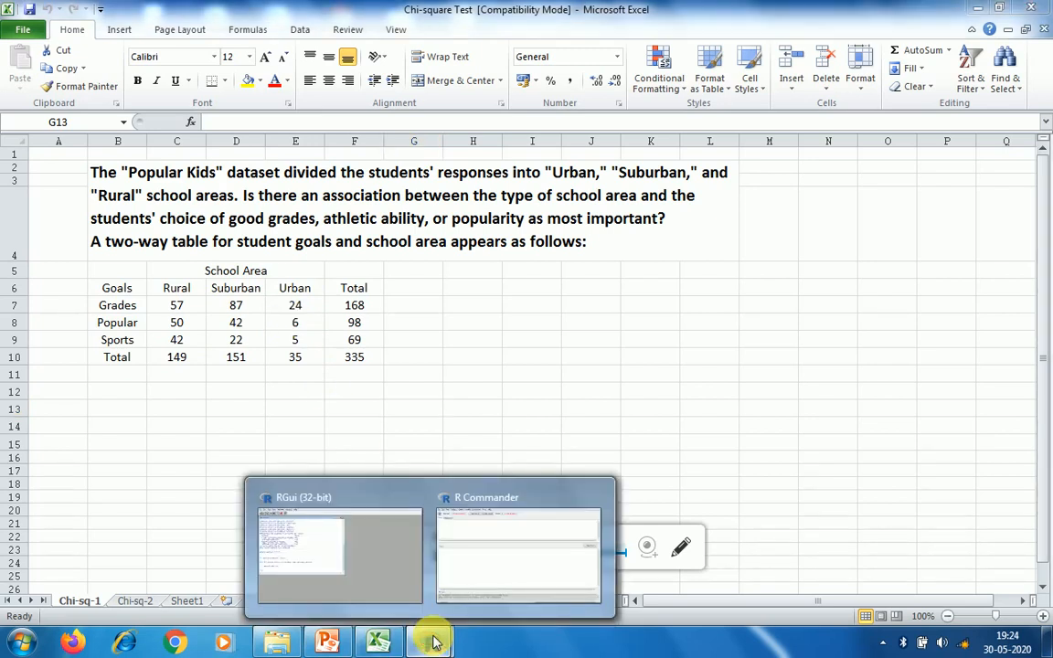
click(477, 557)
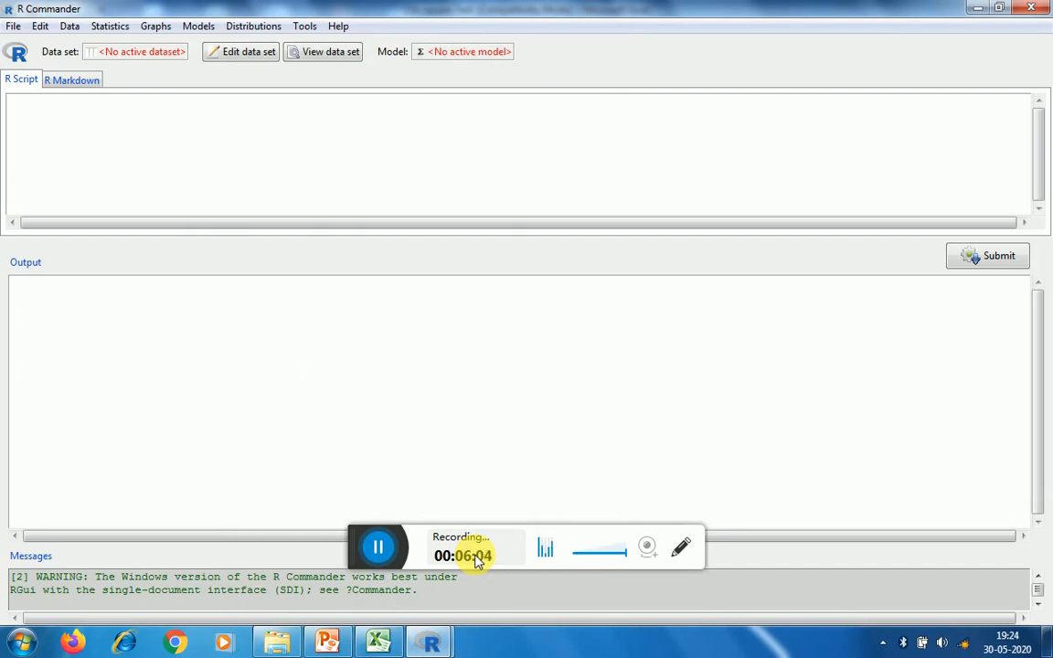
click(94, 33)
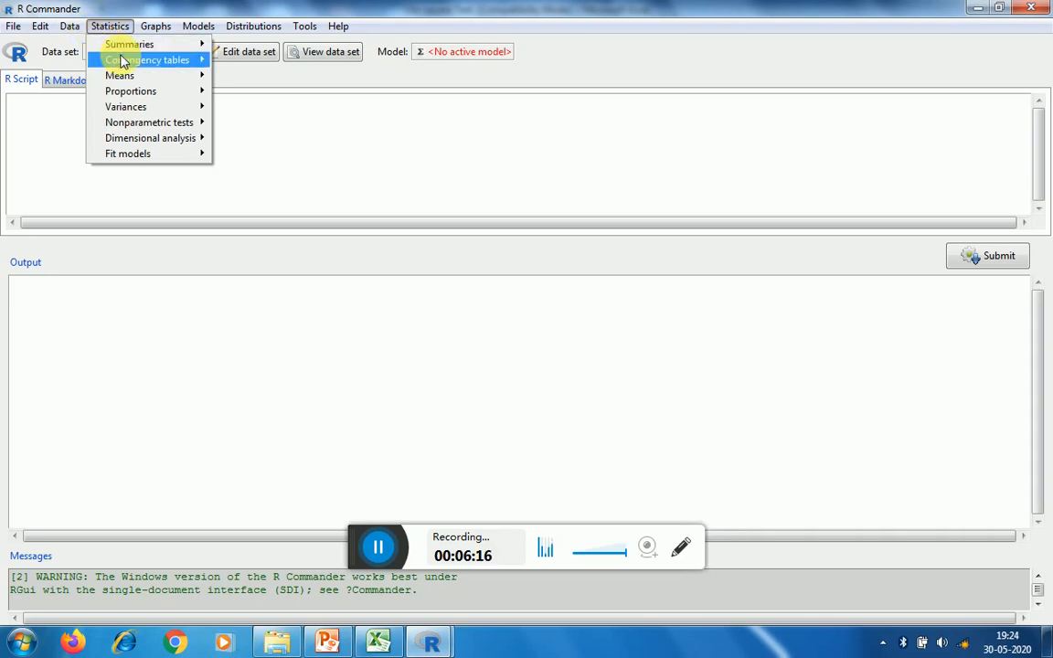
mouse_move(117, 60)
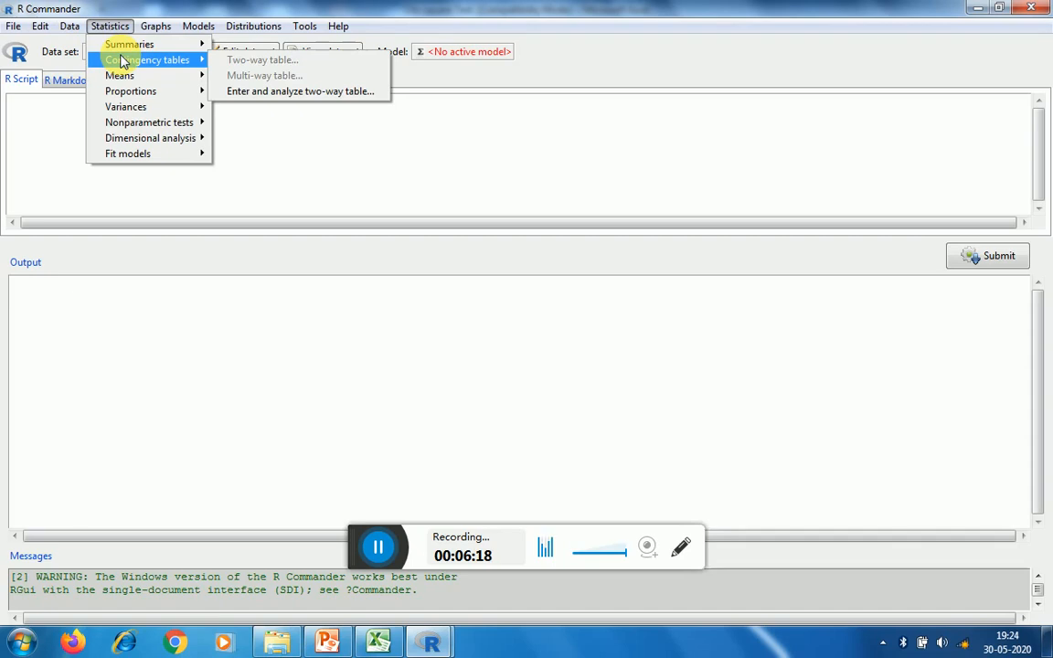
mouse_move(169, 44)
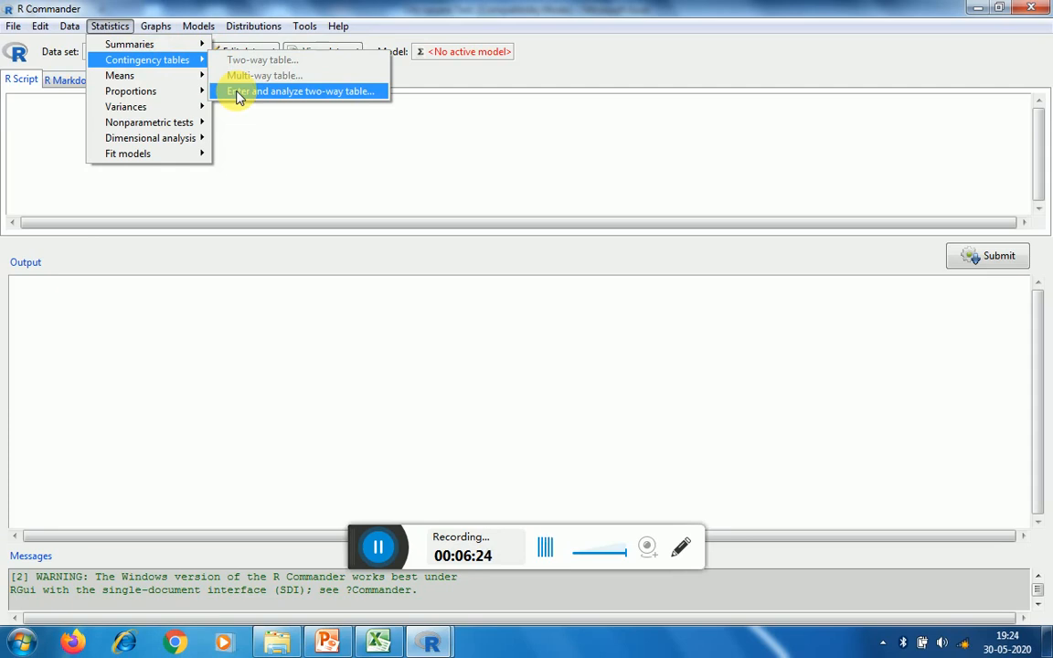
click(237, 91)
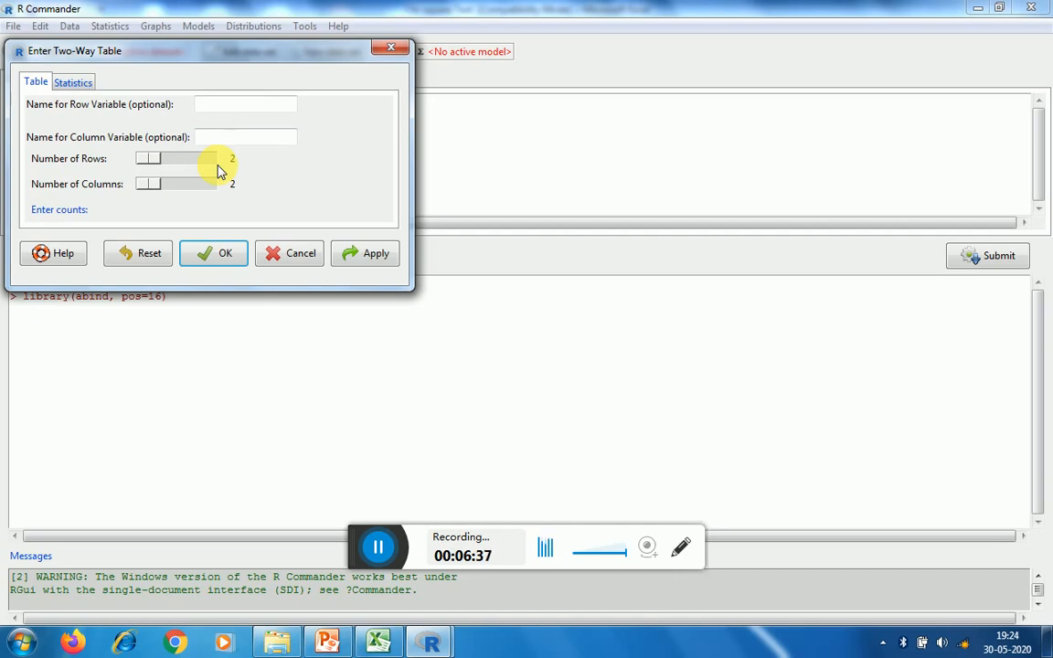
Consult the Excel table for its row heading and name the row variable Goals in R Commander
click(377, 642)
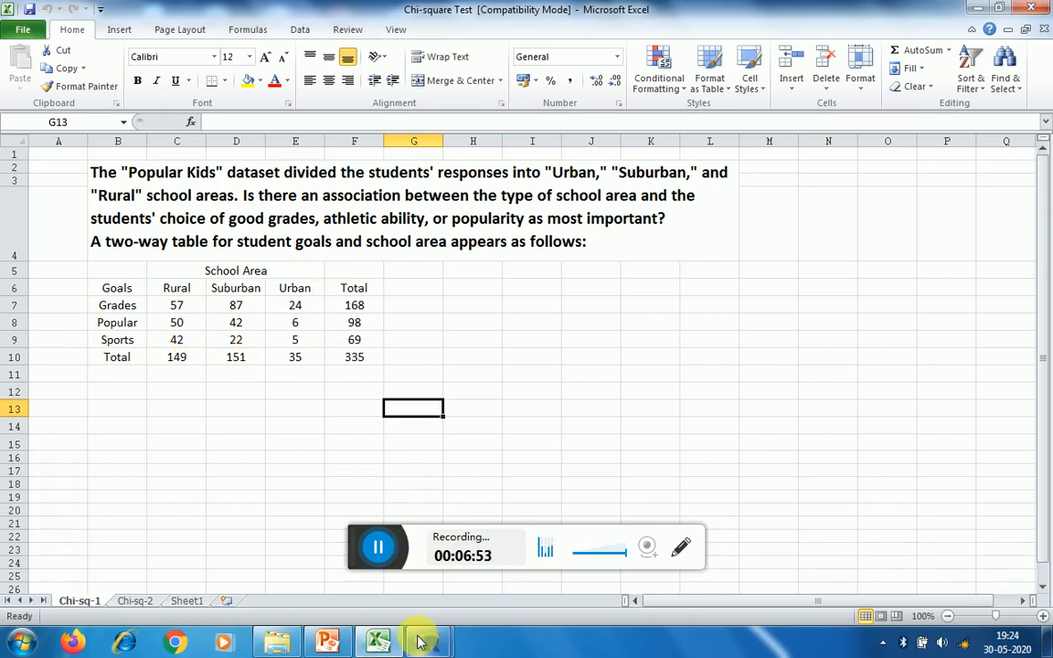
mouse_move(421, 640)
click(489, 569)
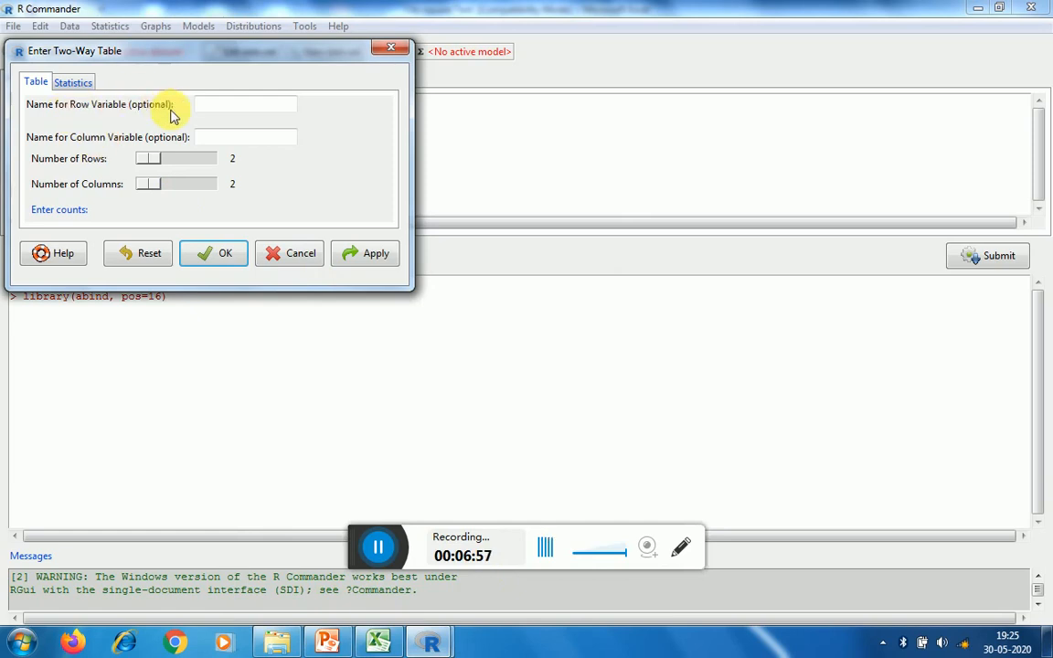
click(216, 111)
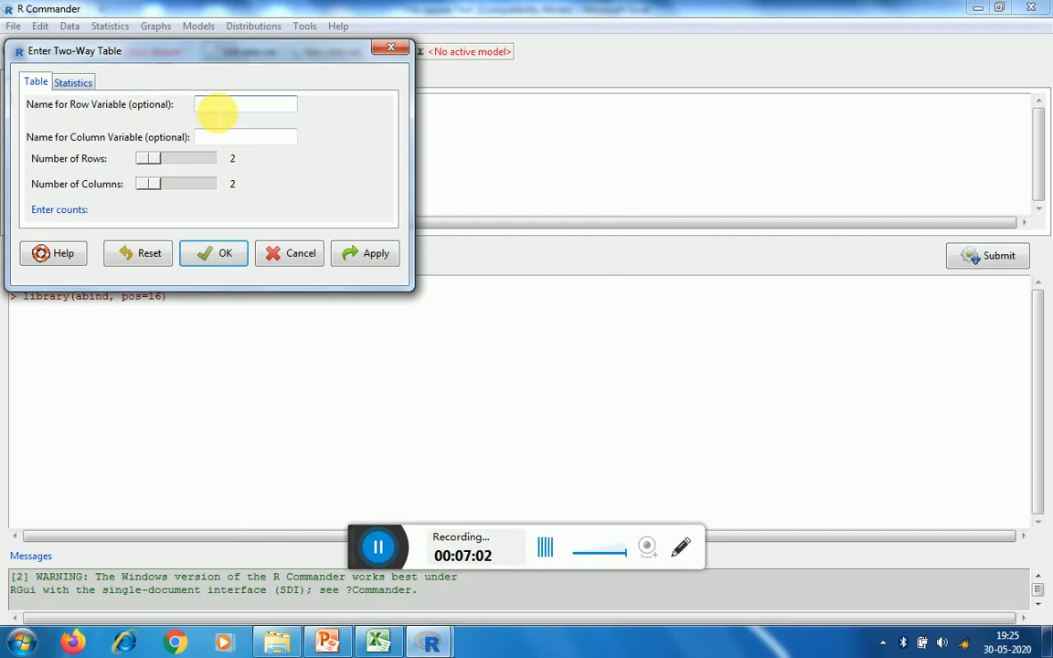
text(St)
key(BackSpace)
key(BackSpace)
text(G)
click(378, 643)
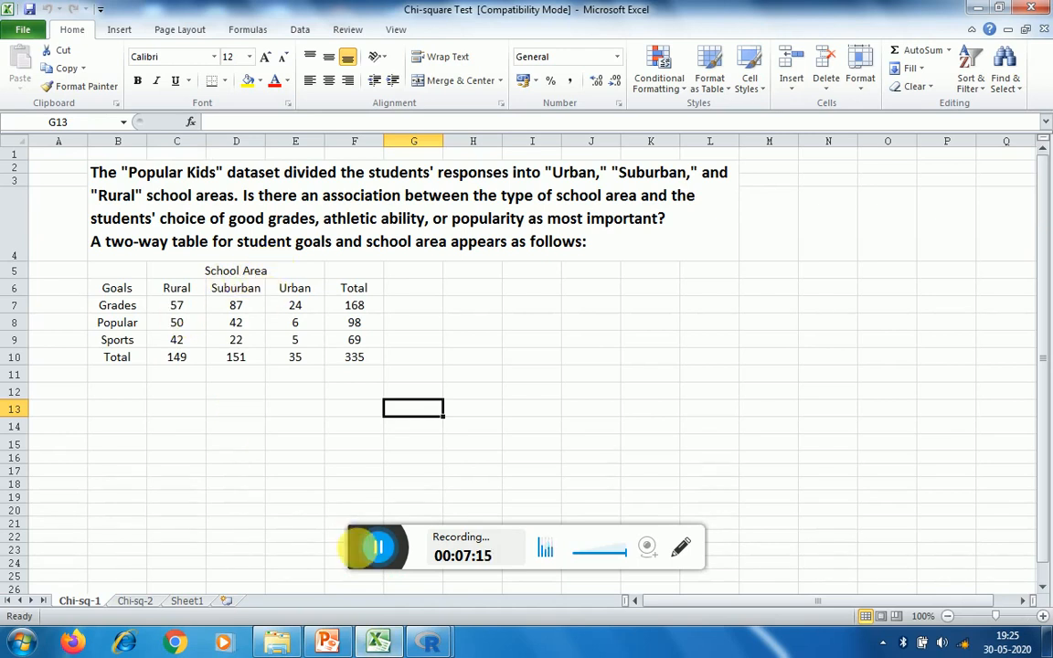
click(393, 643)
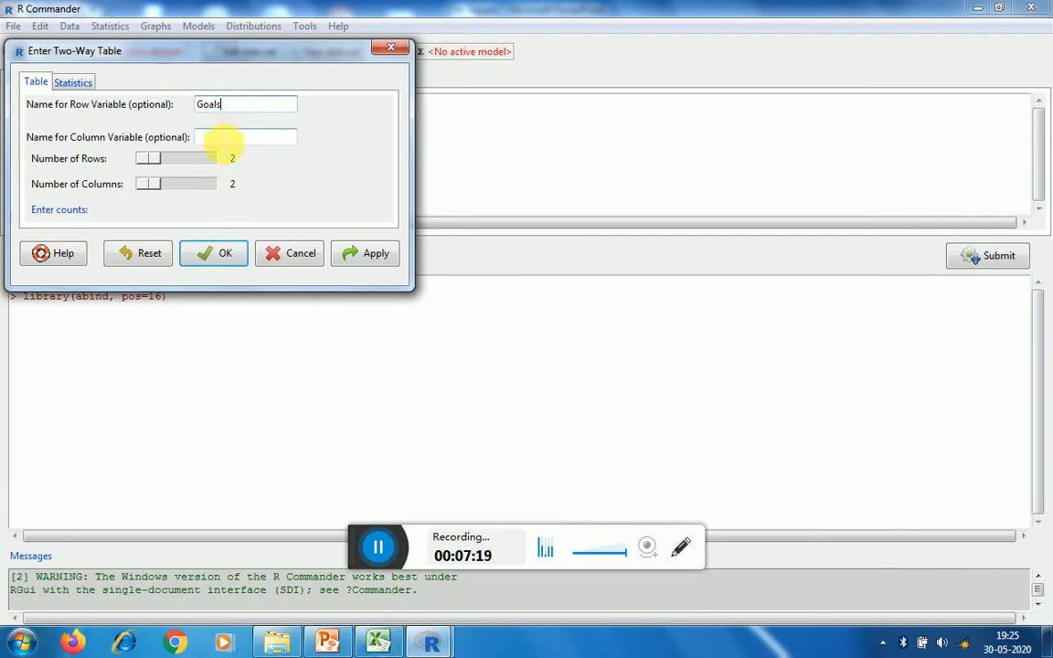
Name the column variable School Area
click(219, 138)
text(School)
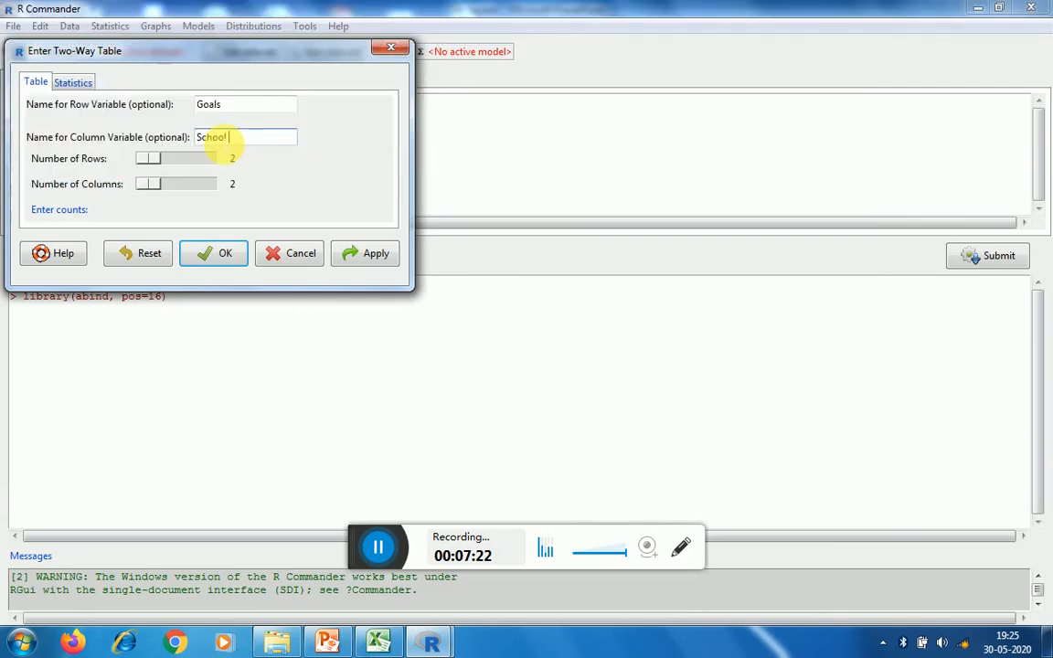
text(Area)
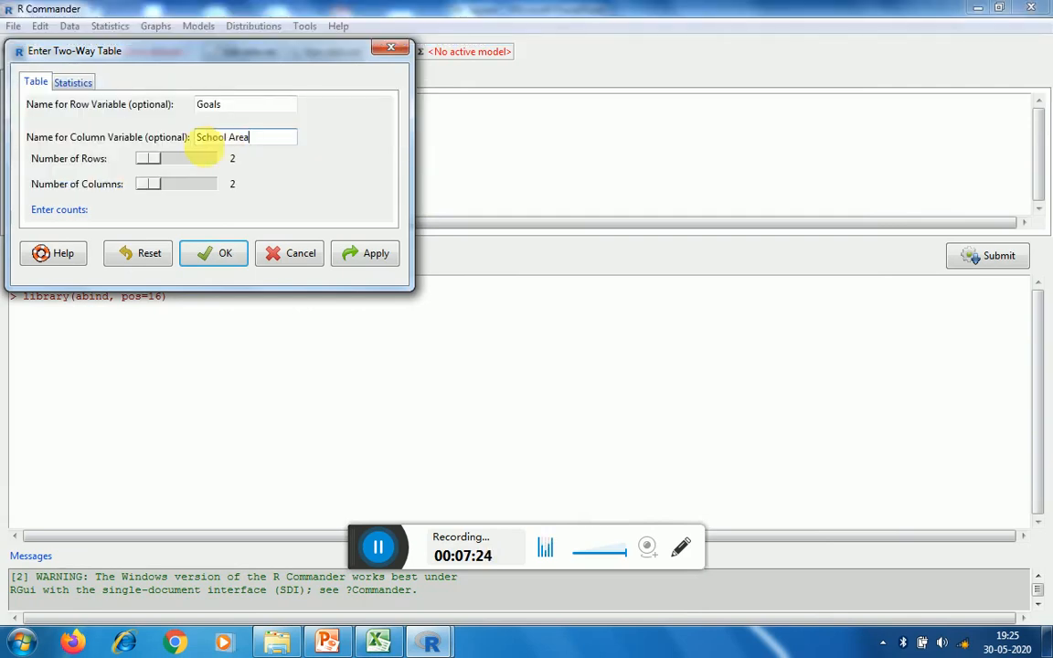
Check the table's dimensions in Excel and set both the number of rows and columns to 3 in R Commander
click(384, 643)
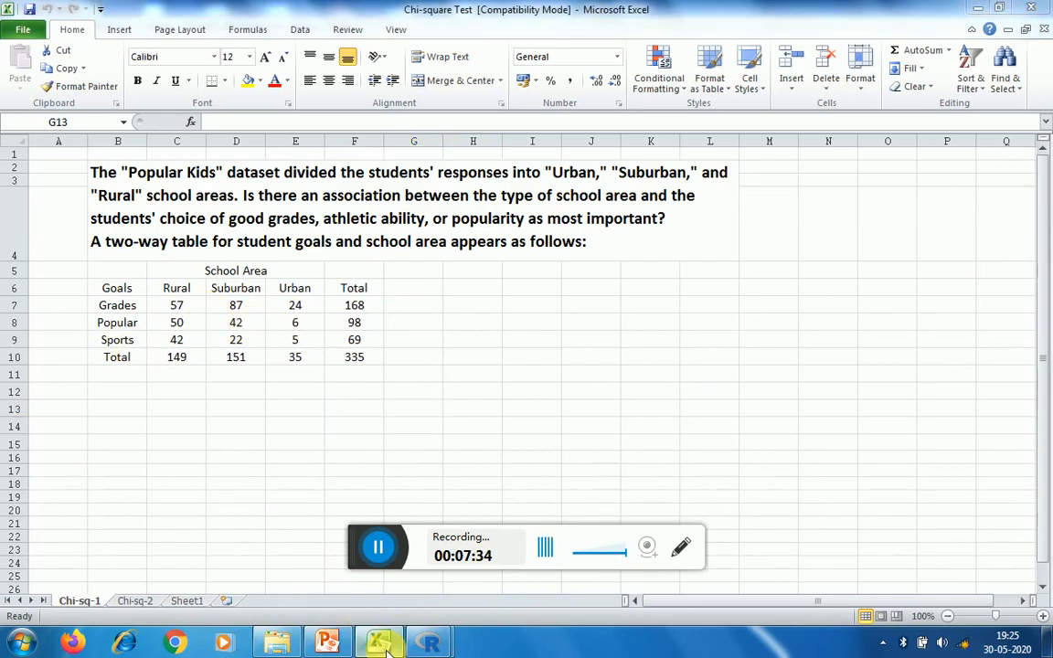
key(alt+Tab)
click(182, 160)
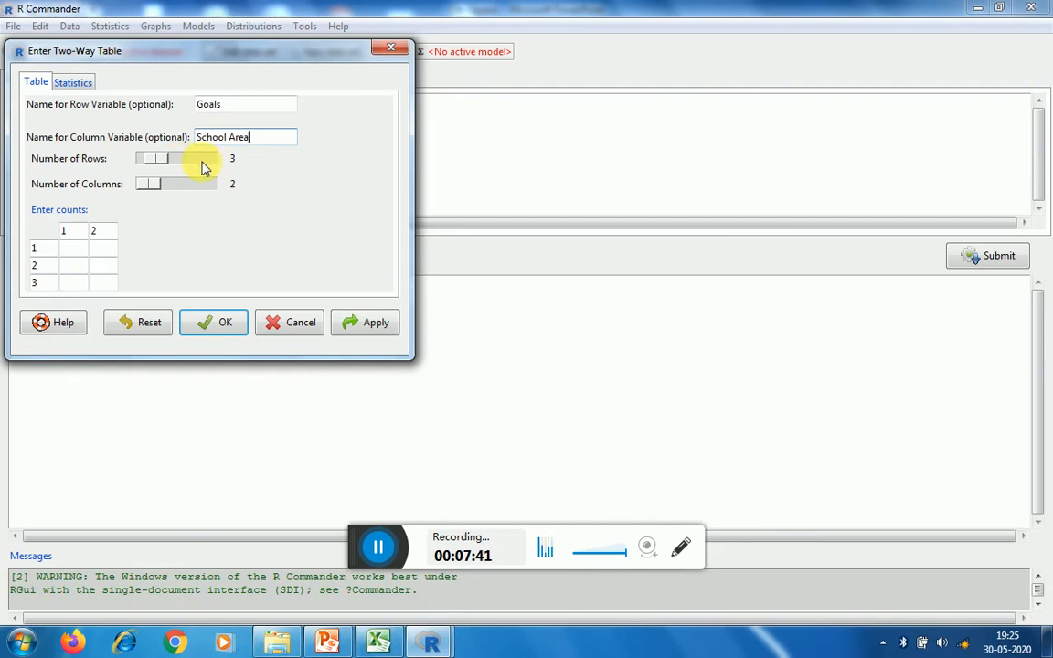
click(144, 161)
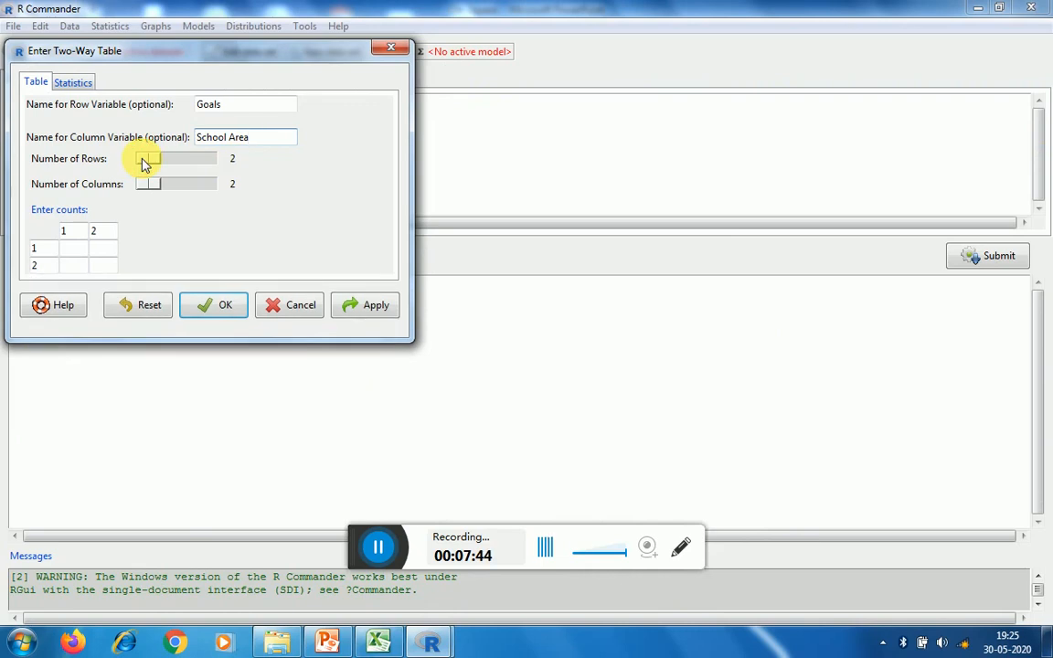
drag(144, 164, 167, 162)
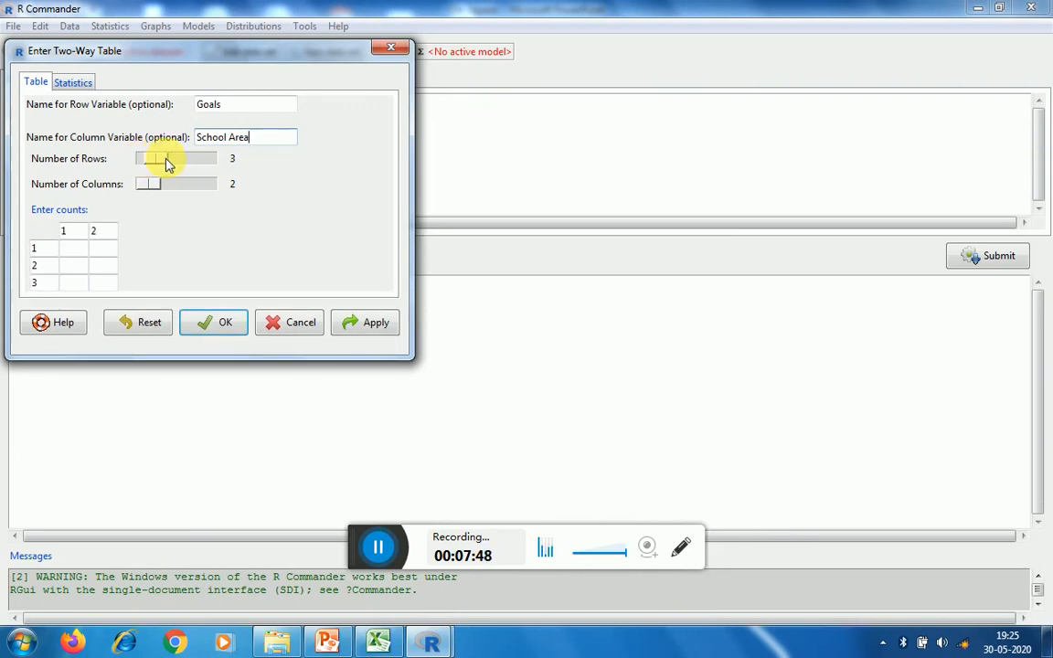
click(169, 183)
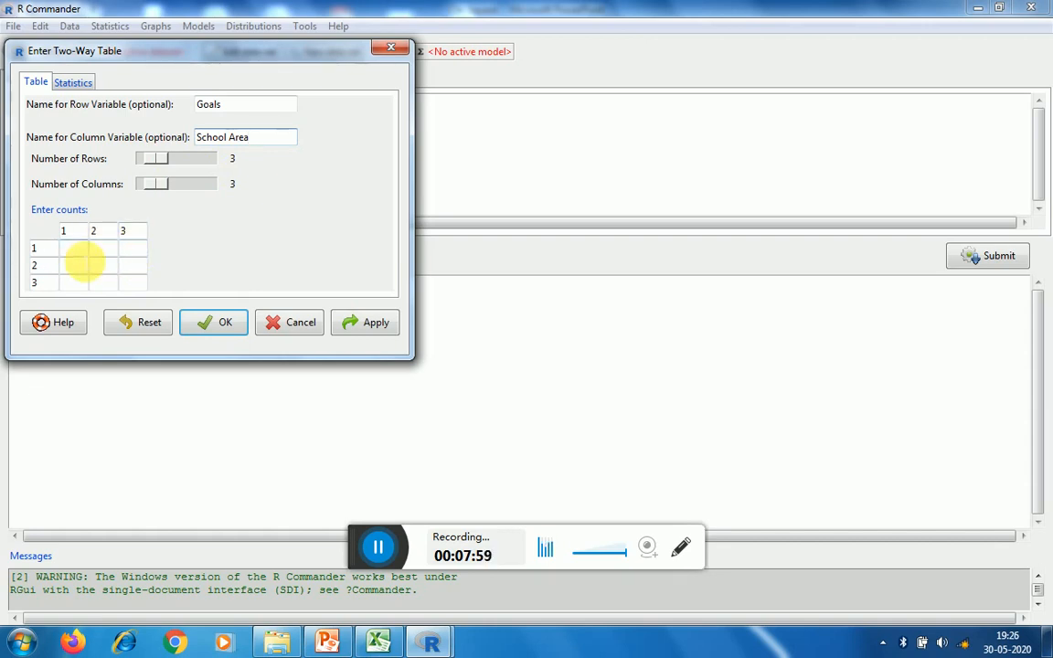
Label the three table columns Rural, Suburban and Urban, matching the headings in the Excel sheet
click(75, 234)
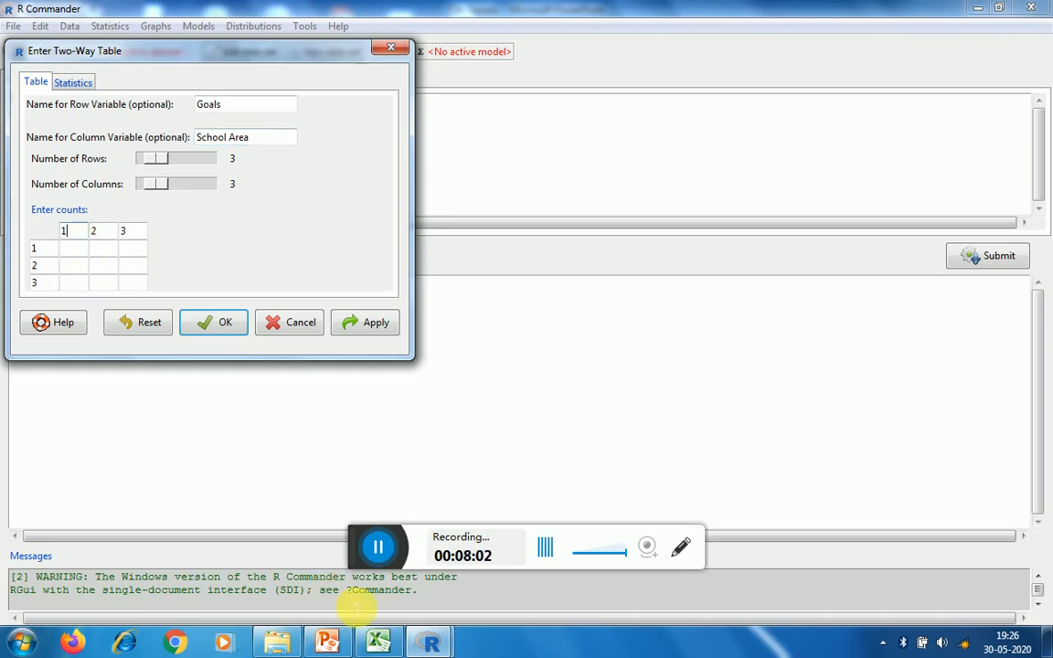
click(375, 643)
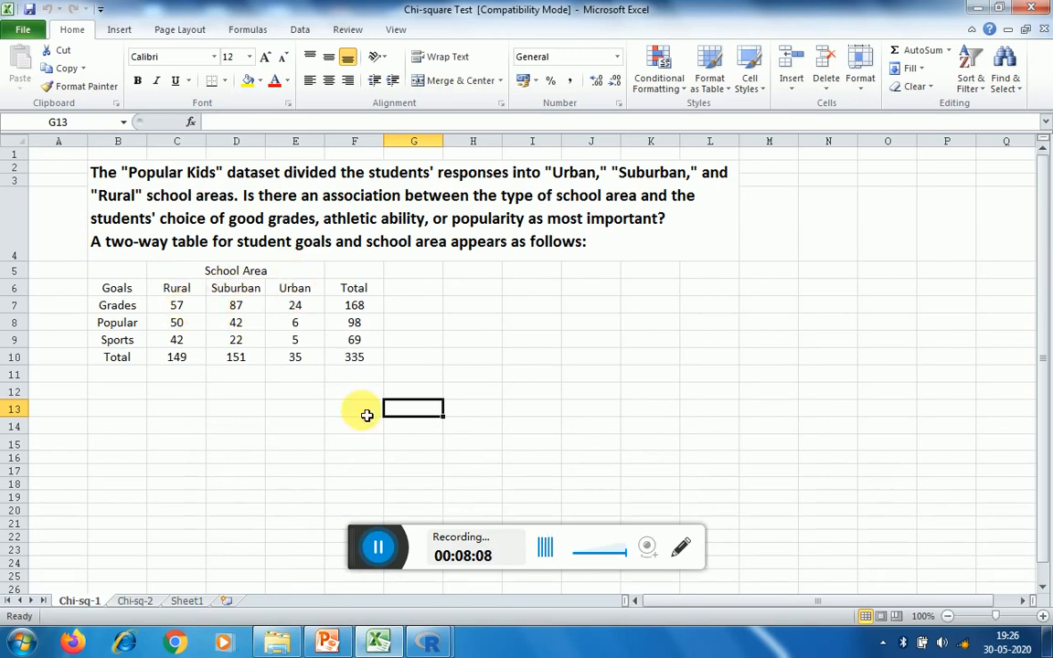
click(430, 642)
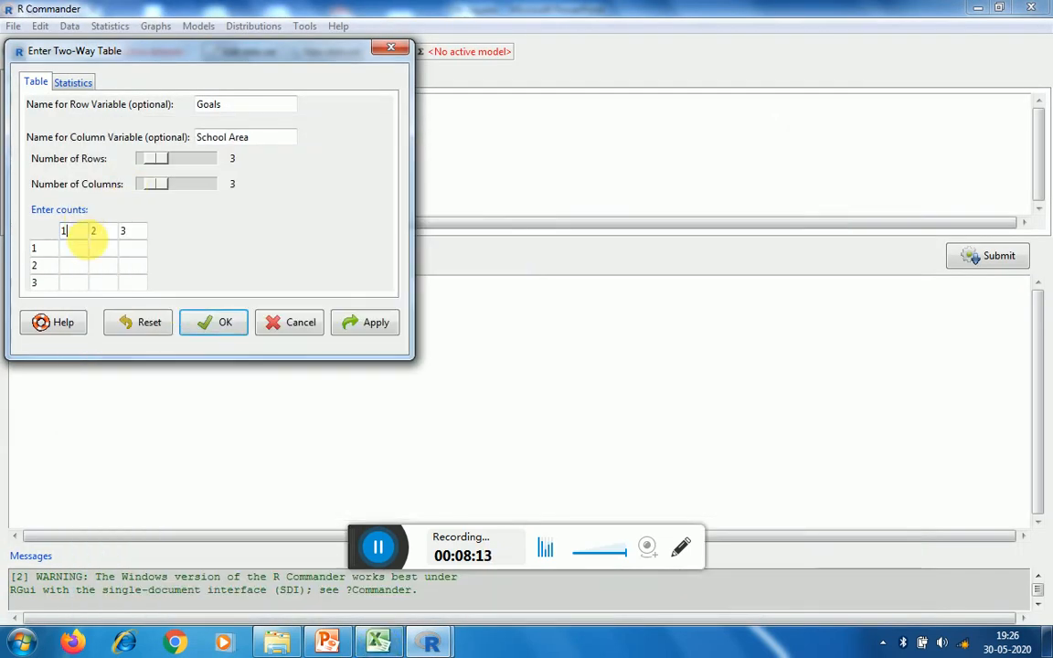
key(BackSpace)
click(103, 234)
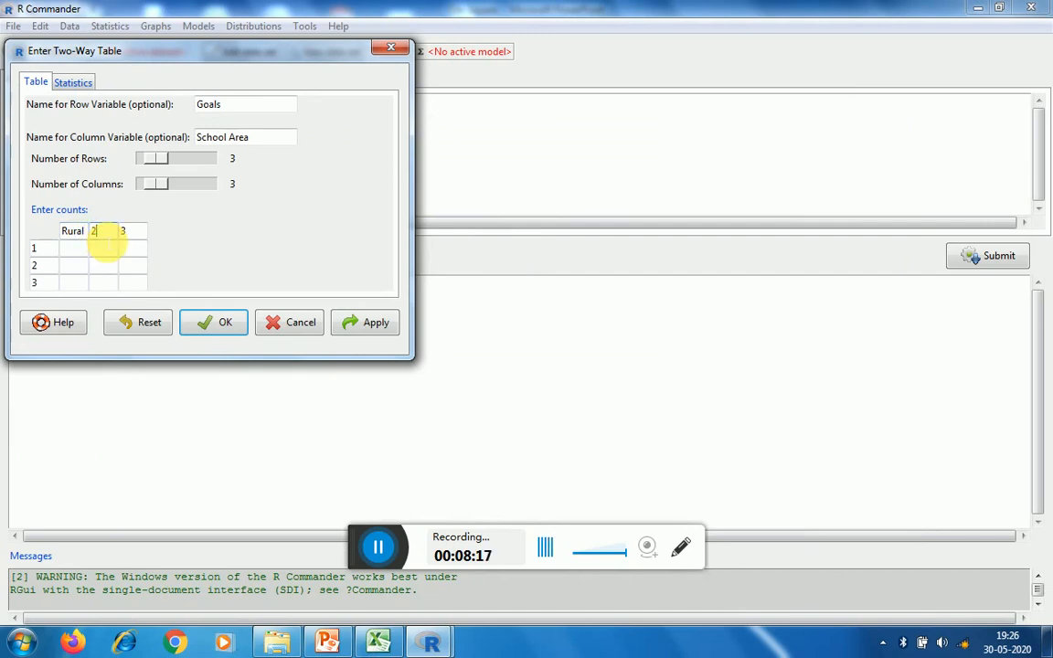
text(Subura)
click(133, 239)
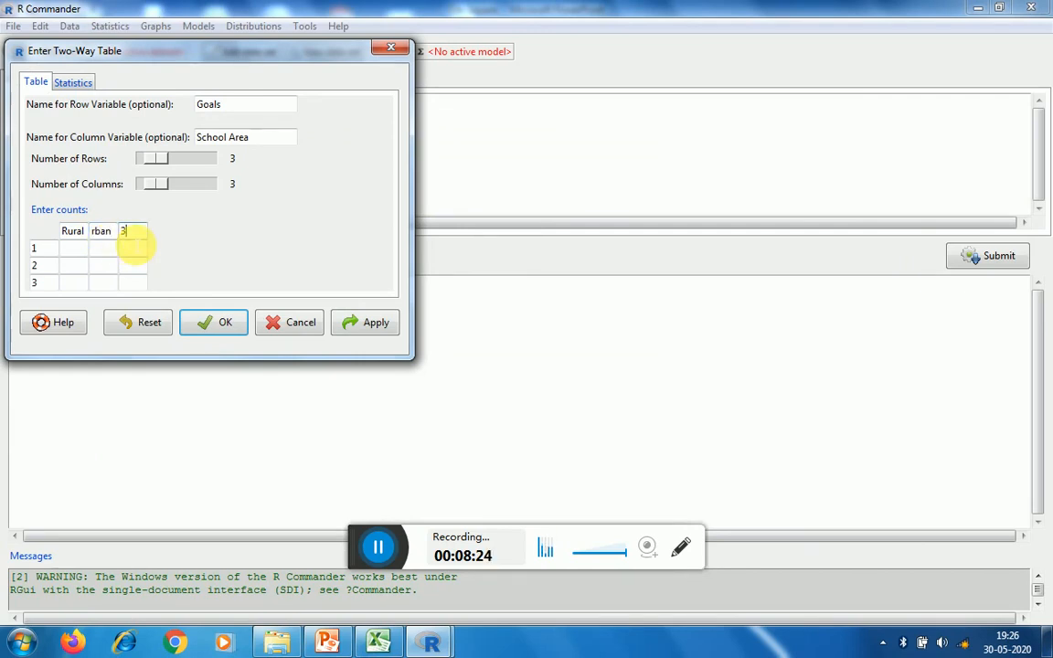
key(BackSpace)
text(Urban)
Replace the default row labels with Grades, Popular and Sports, matching the goals in the Excel sheet
click(48, 251)
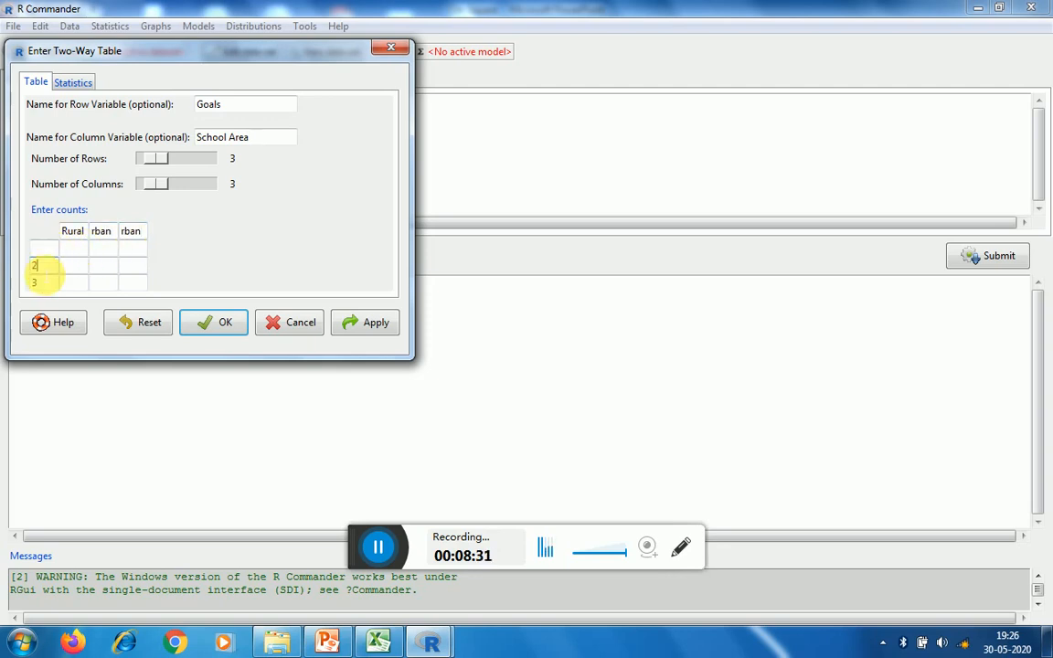
click(41, 284)
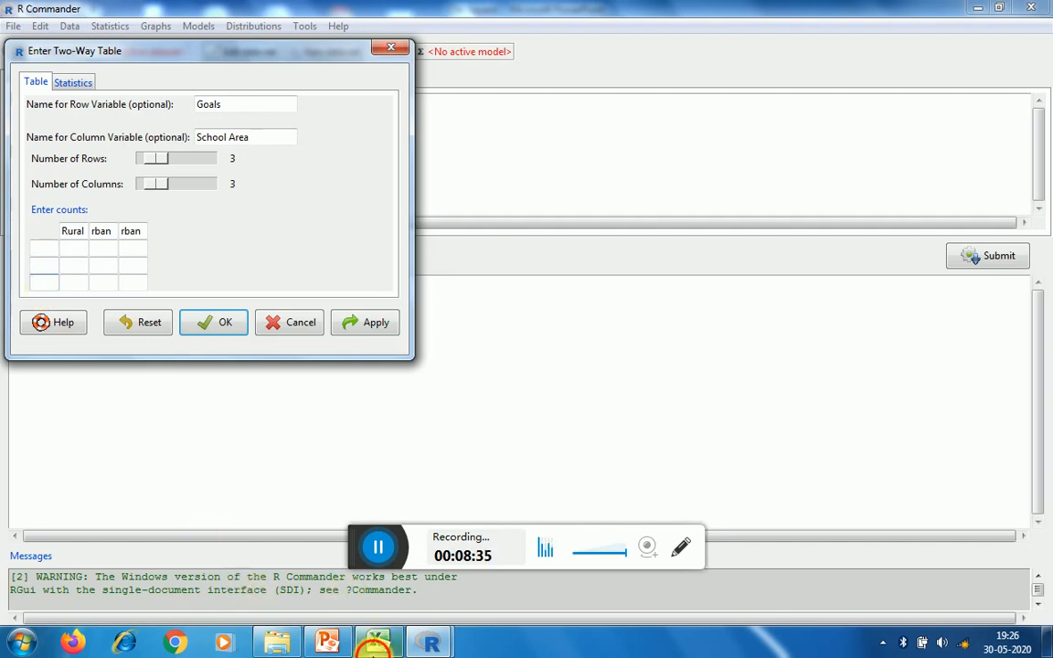
click(378, 643)
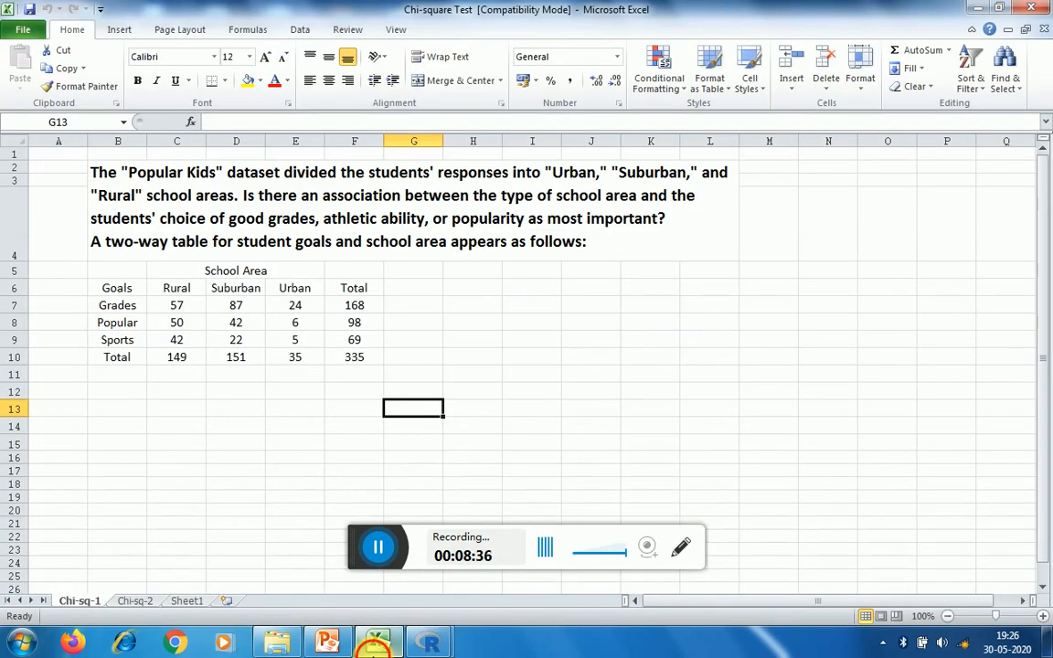
click(430, 643)
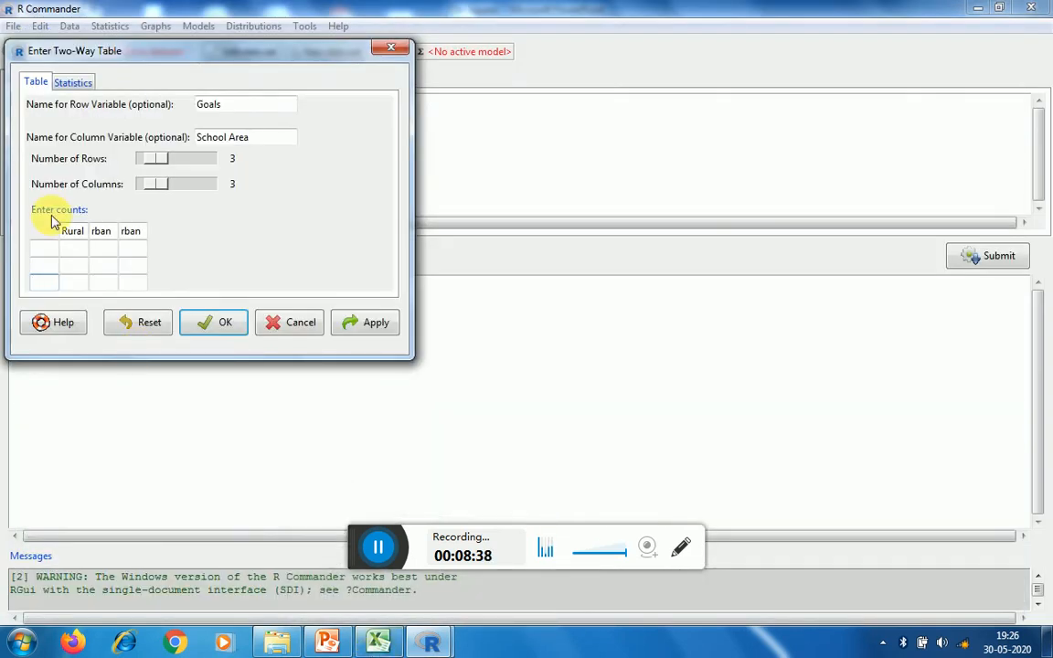
text(G)
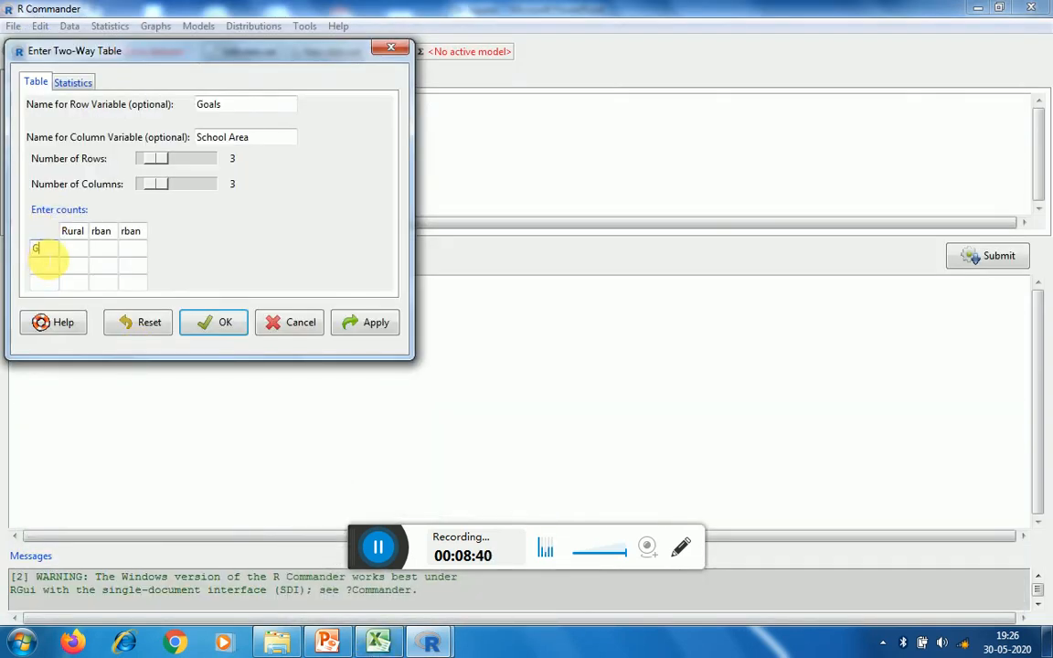
text(rades)
click(45, 265)
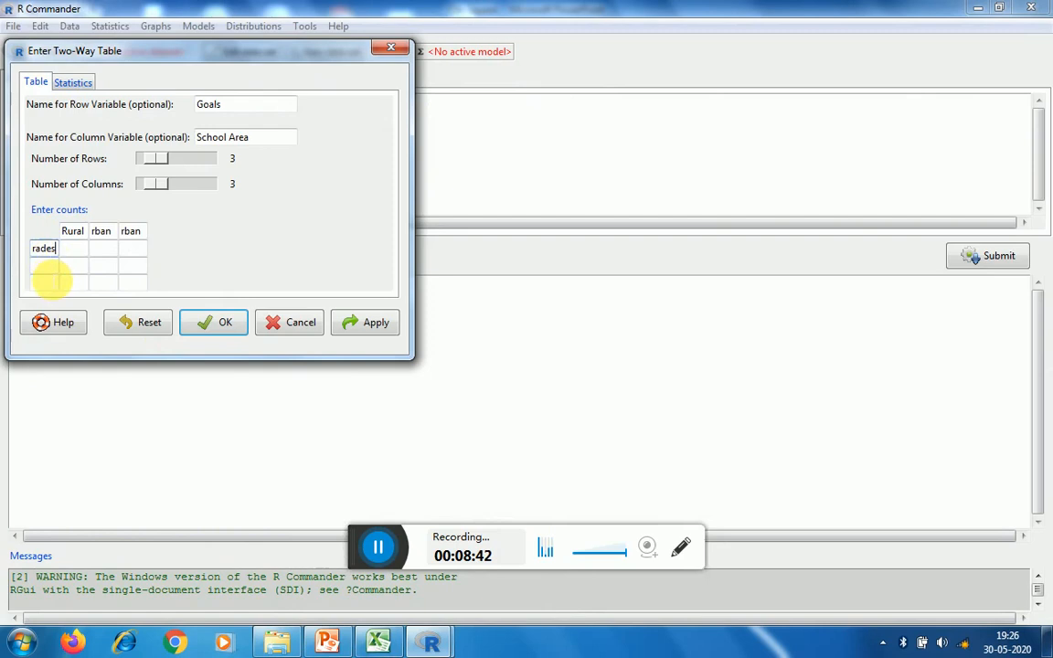
text(Popul)
text(ar)
click(44, 282)
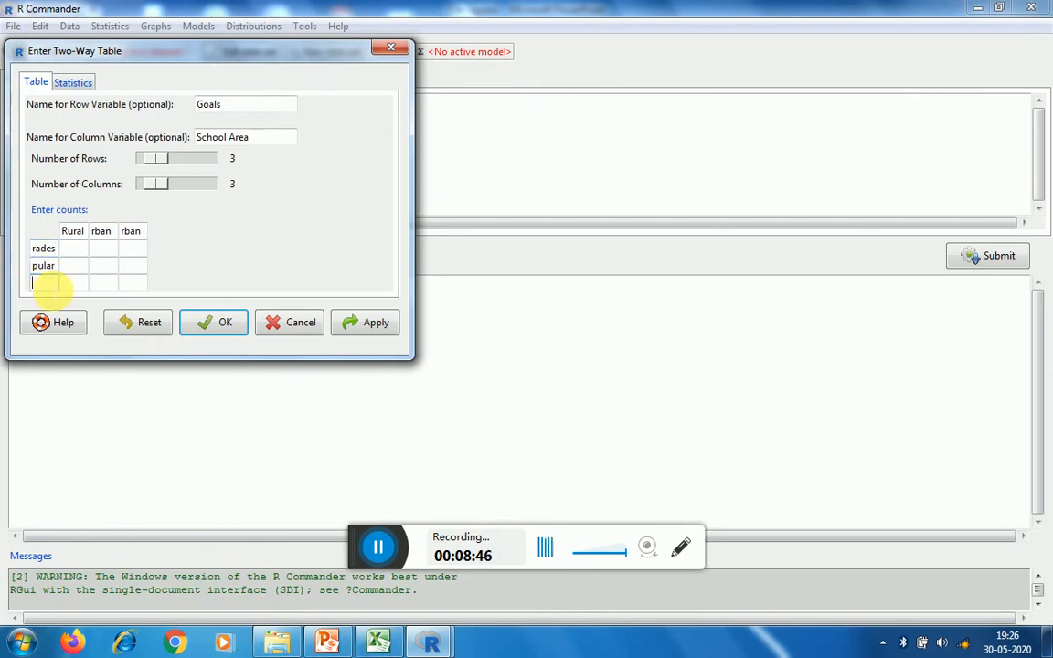
text(Sports)
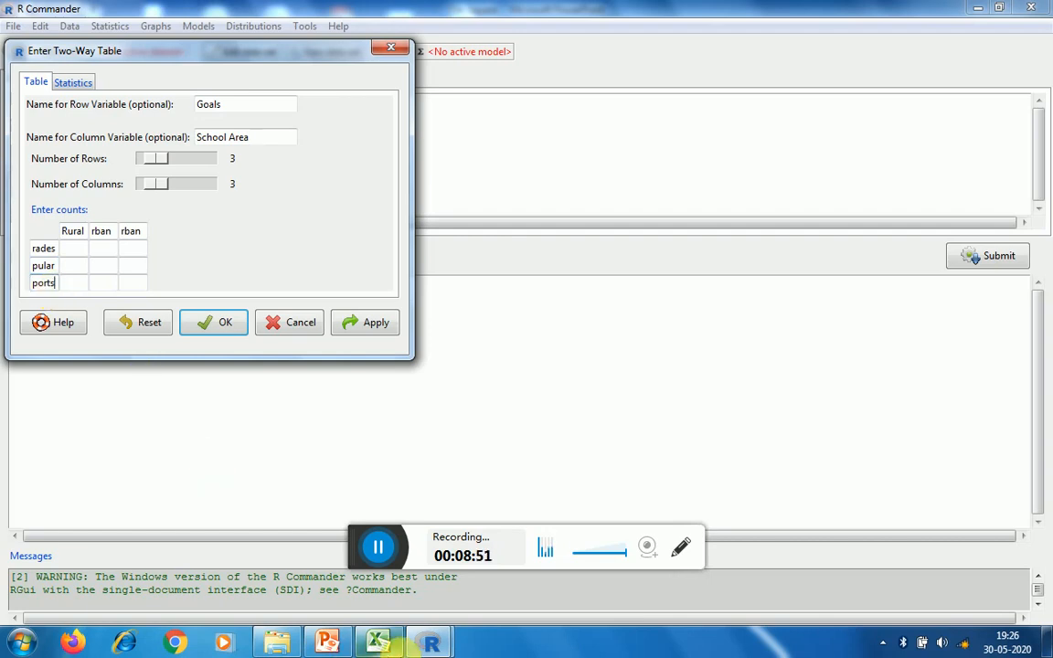
Check the Grades row in the Excel sheet and enter its counts 57, 87 and 24 in the R Commander table
click(390, 644)
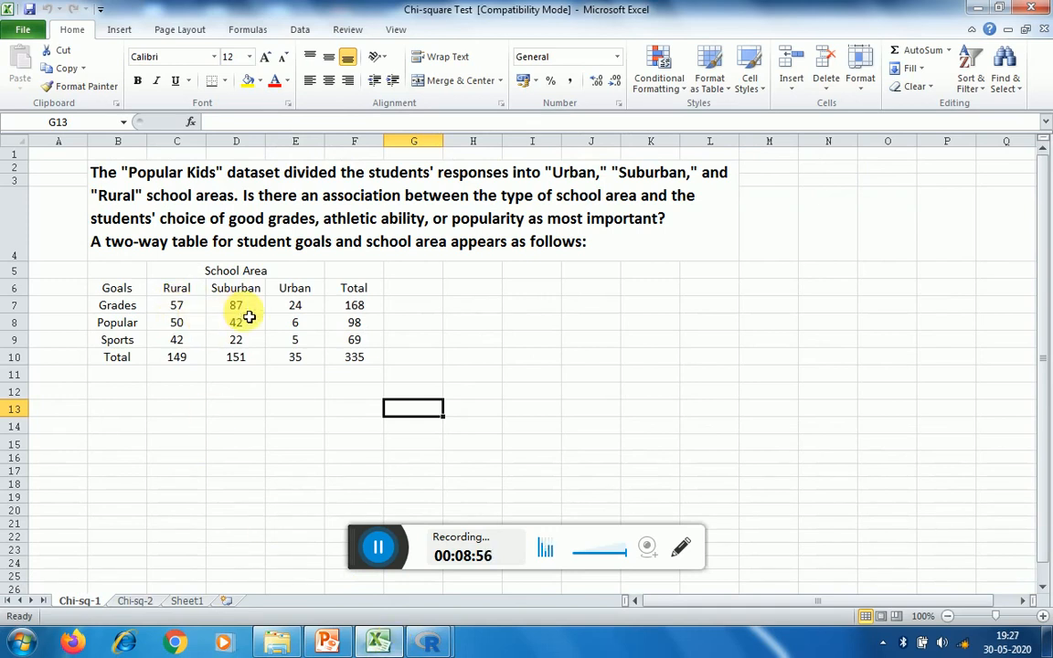
click(383, 645)
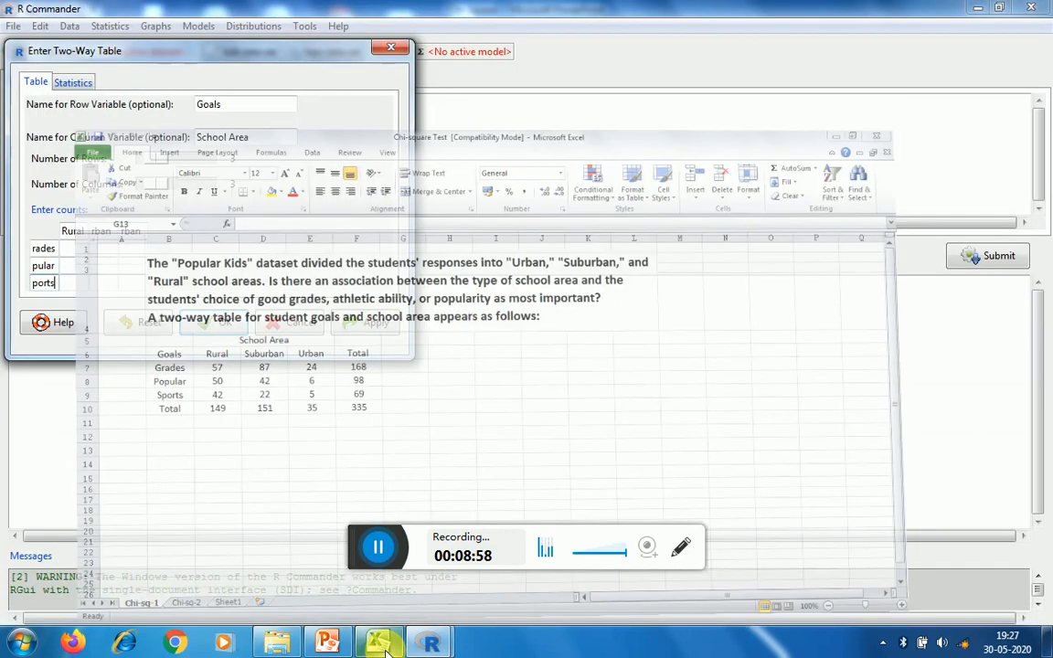
click(73, 255)
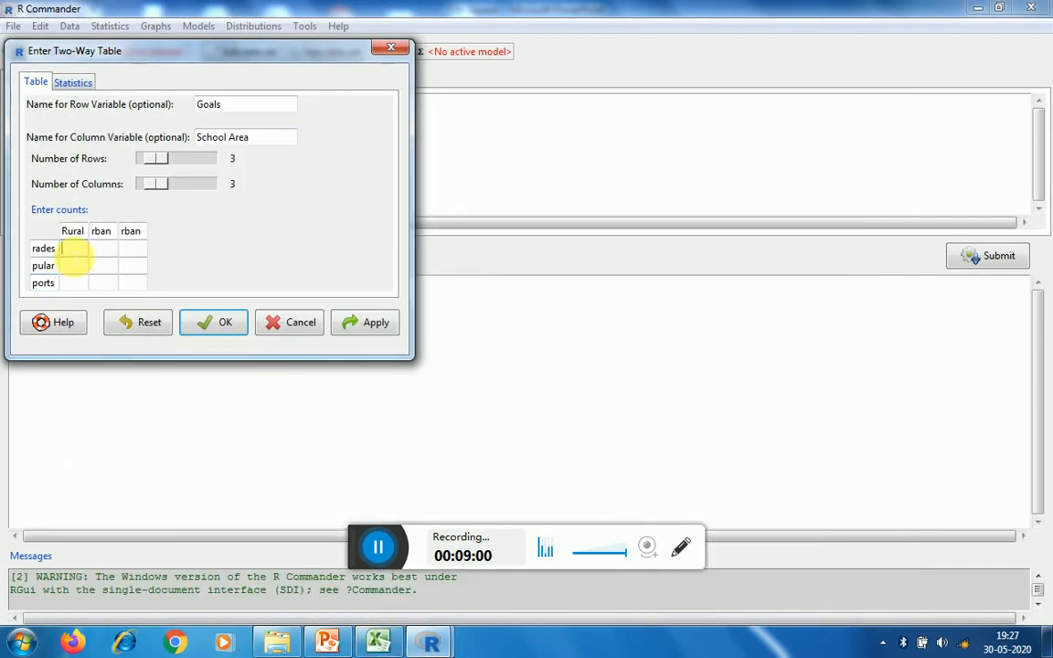
text(57)
key(Tab)
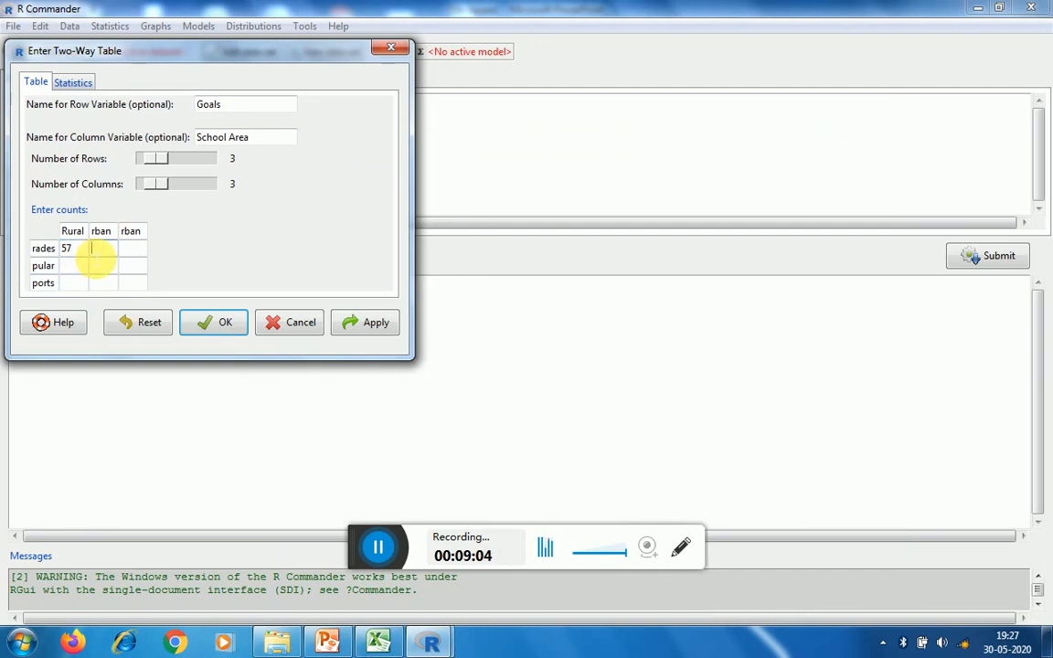
text(87)
key(Tab)
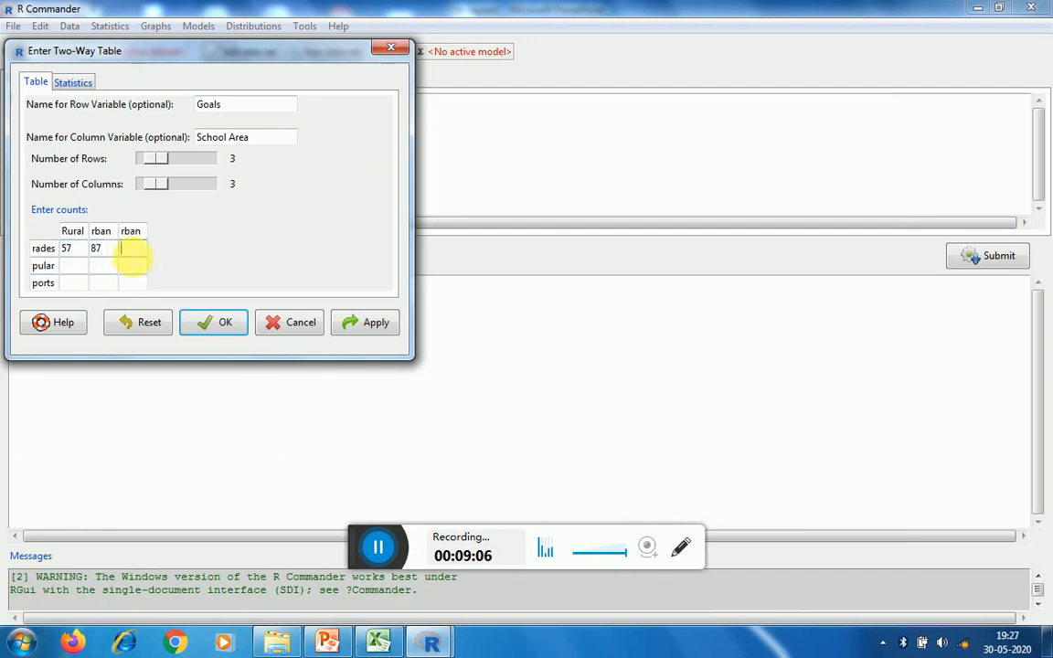
text(24)
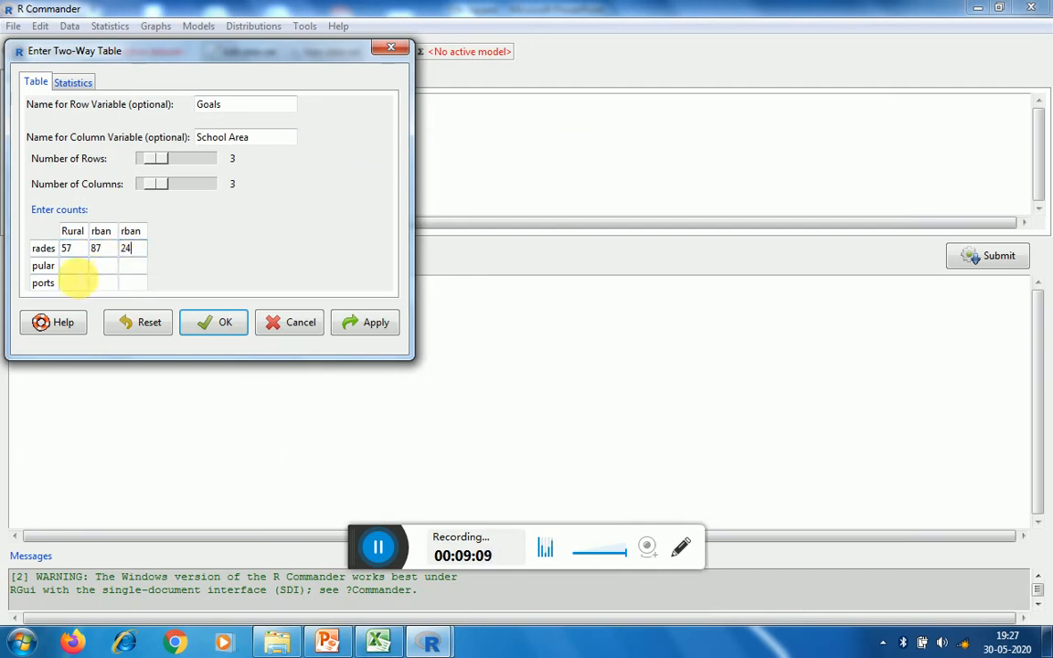
Enter the Popular row's counts 50, 42 and 6, matching the Excel sheet
click(73, 266)
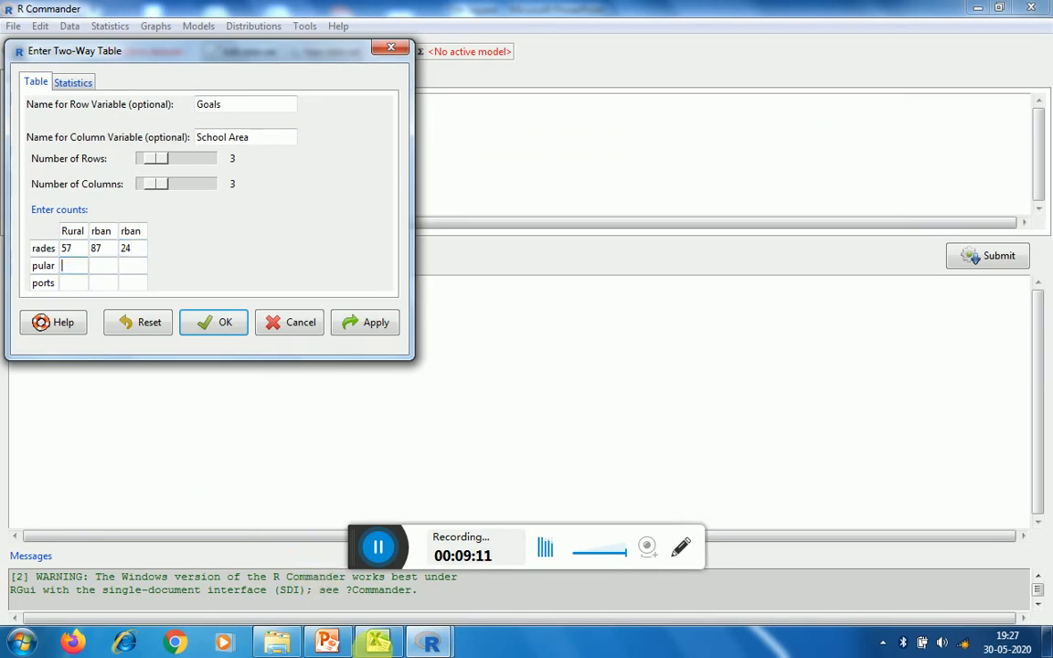
click(377, 642)
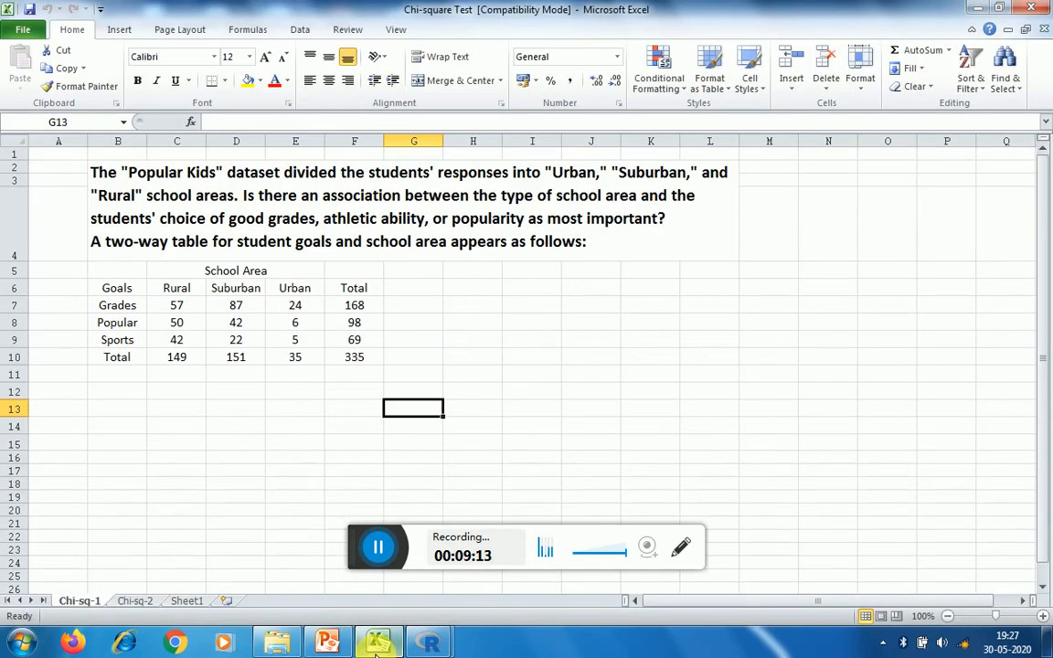
click(378, 642)
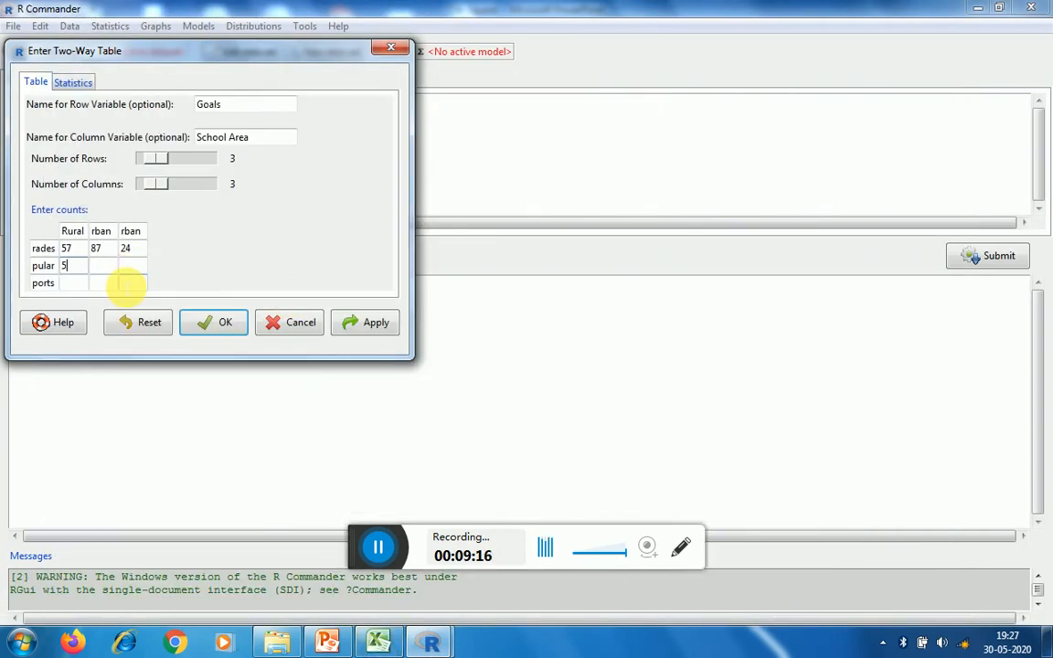
click(110, 270)
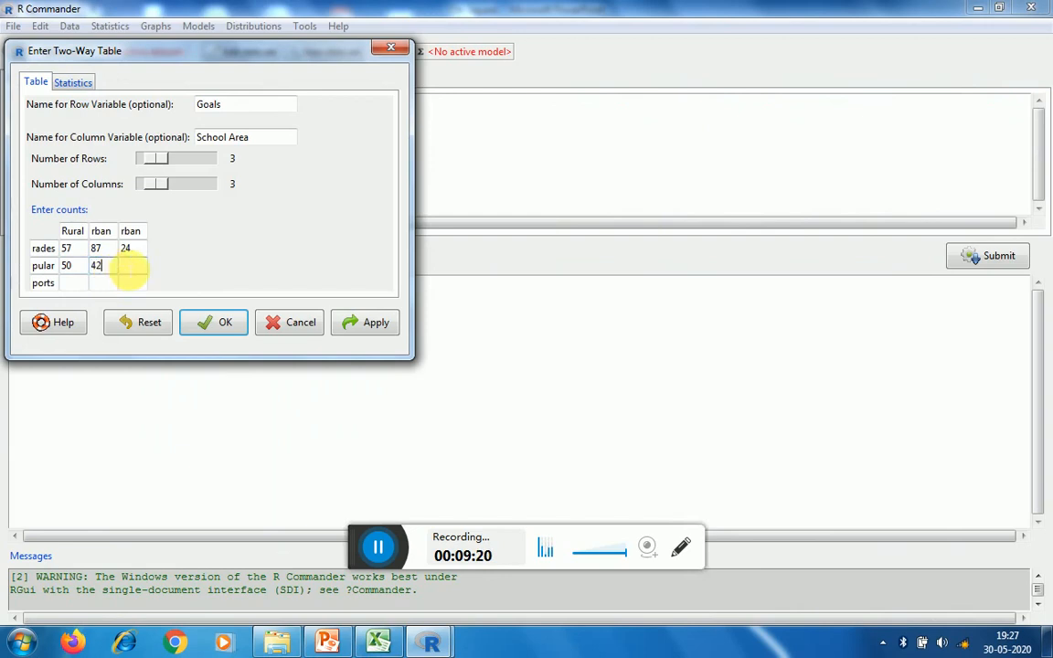
text(6)
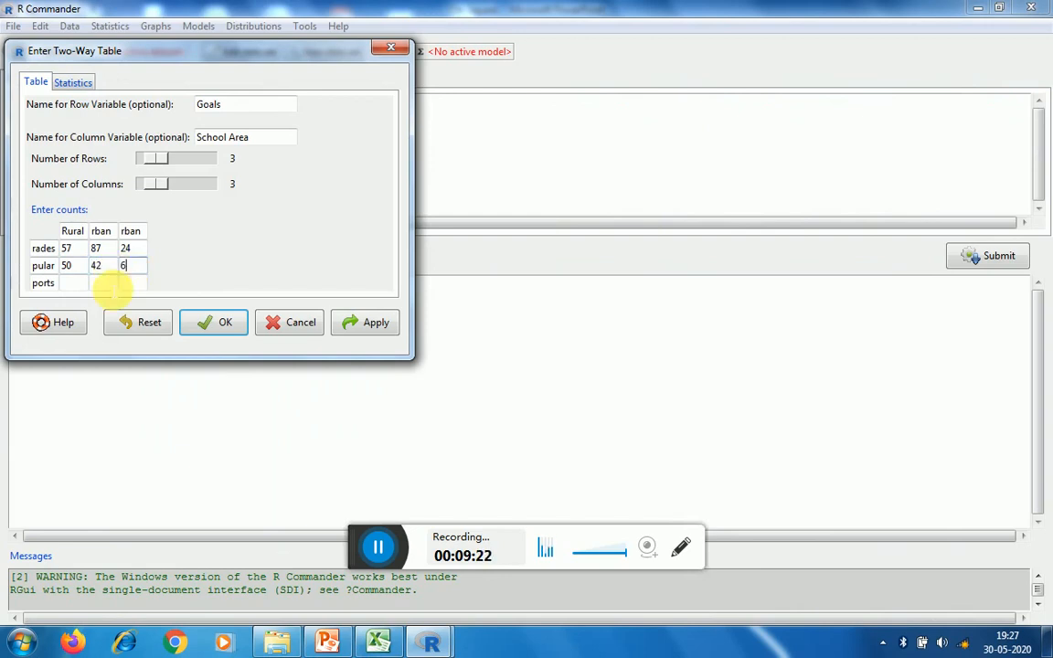
Fill the Sports row with the counts 42, 22 and 5 from the Excel sheet
click(70, 285)
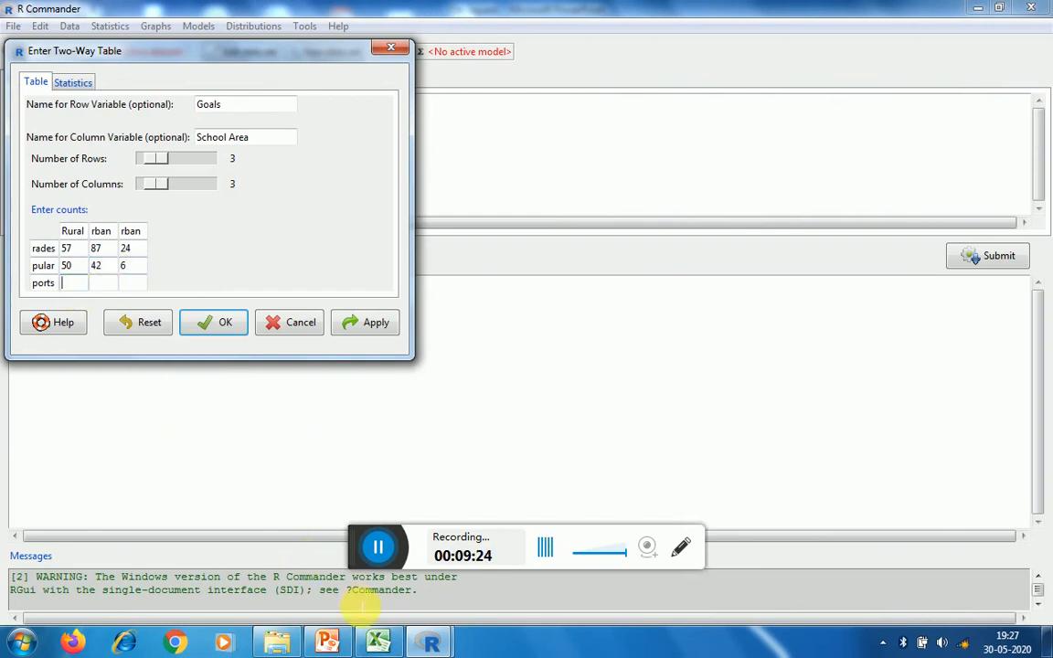
click(375, 642)
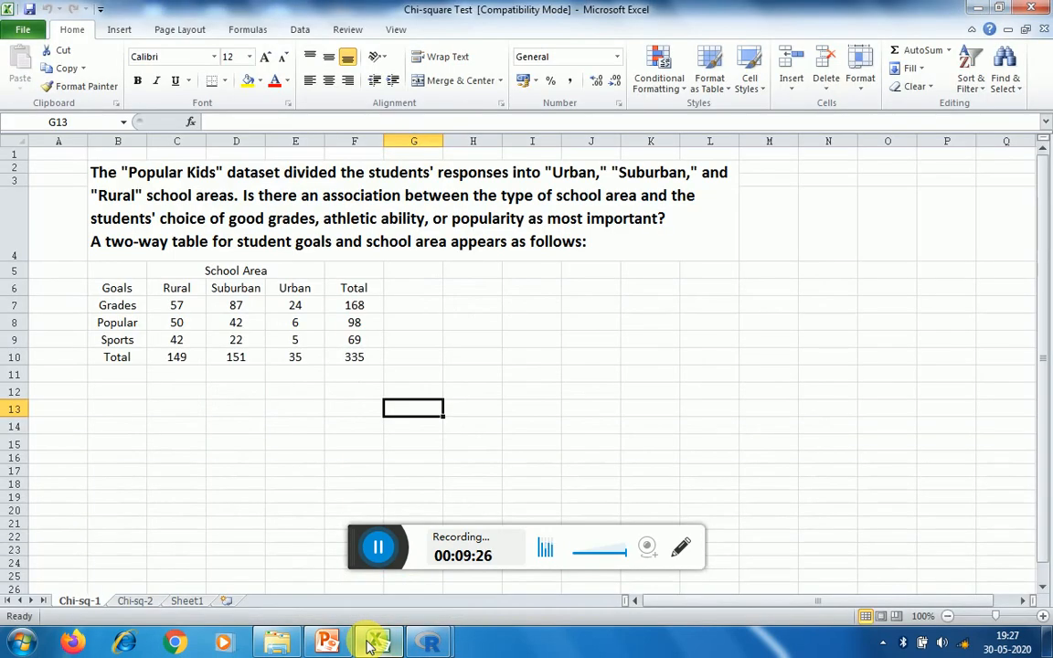
click(375, 643)
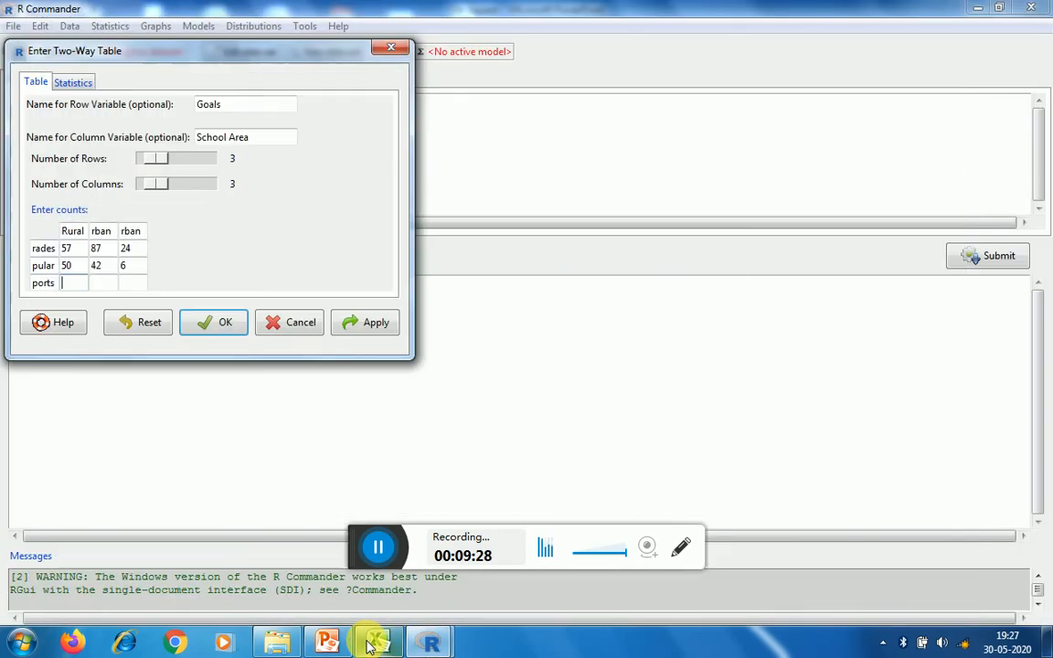
text(42)
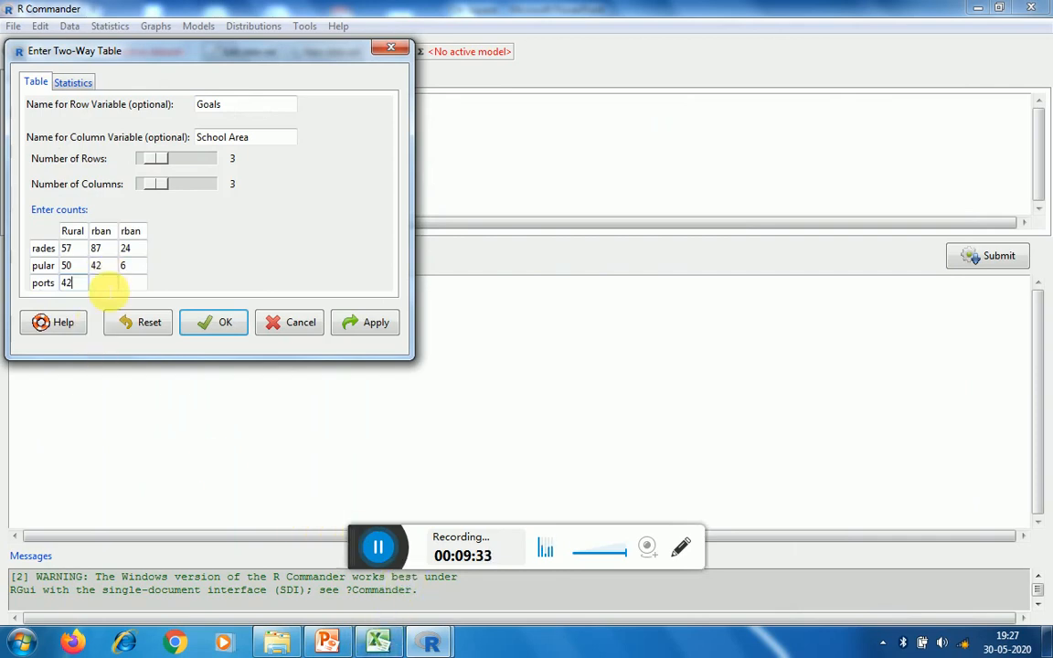
click(103, 284)
text(22)
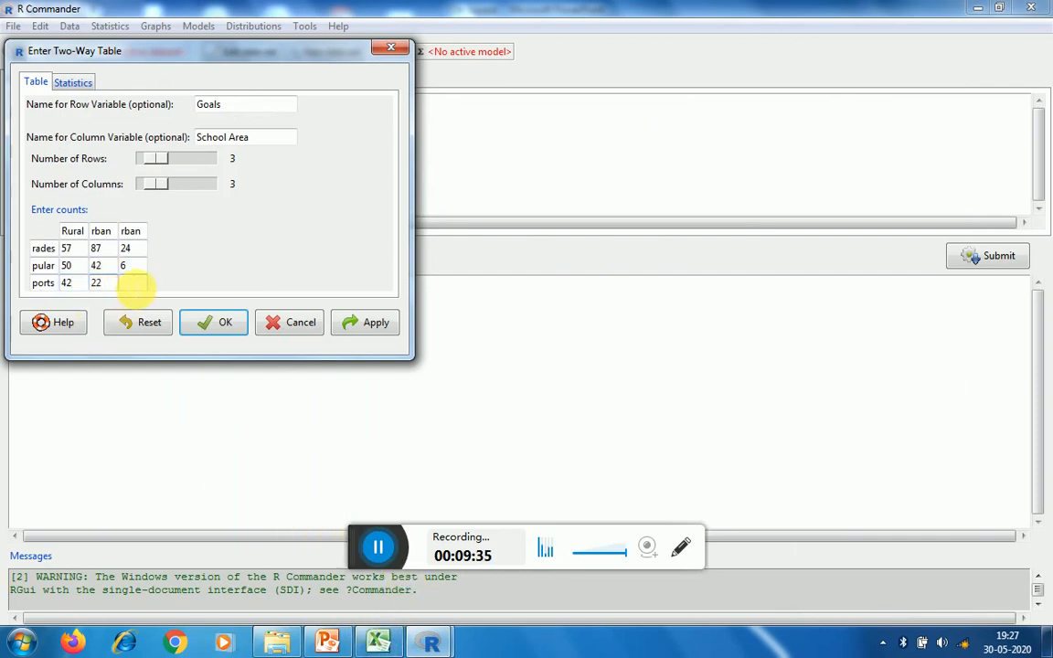
click(133, 284)
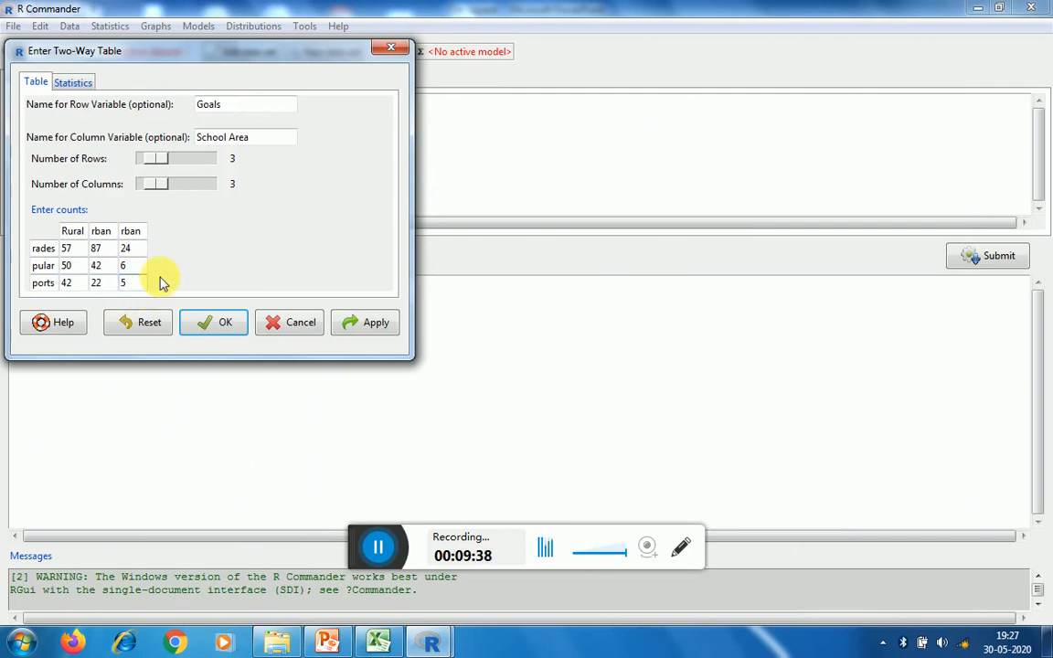
Run the chi-square test of independence on the entered table with no percentages computed
click(78, 85)
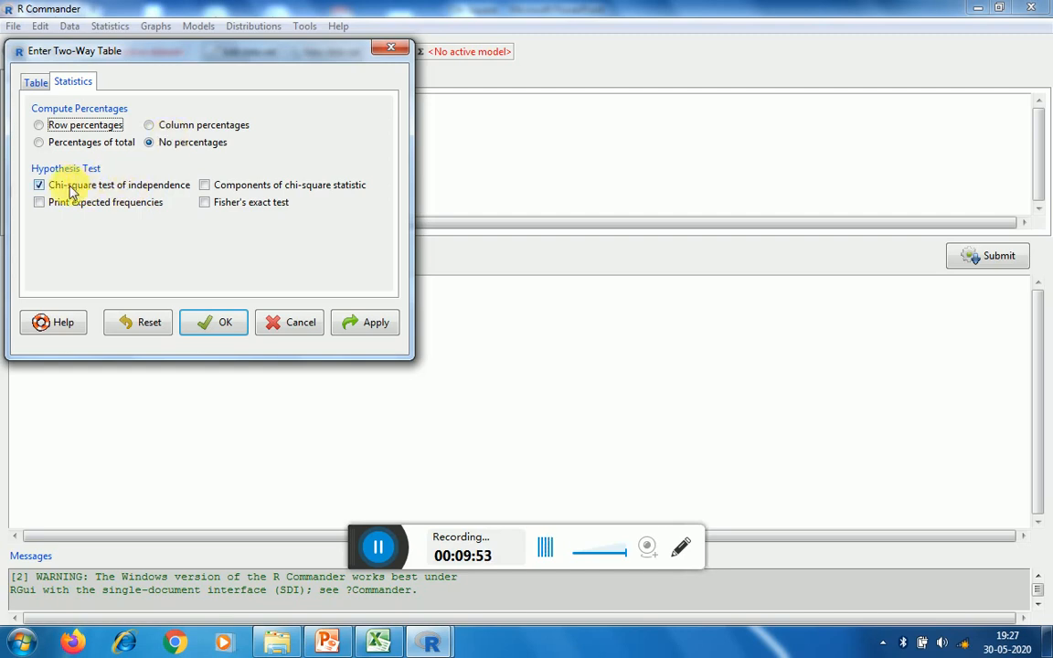
click(152, 144)
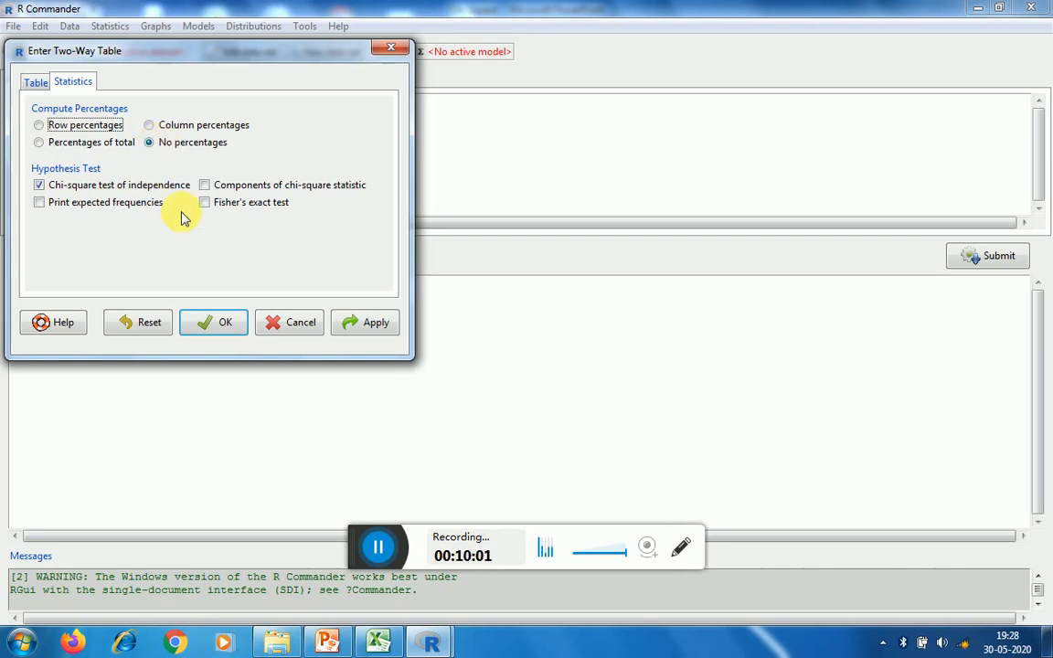
click(209, 325)
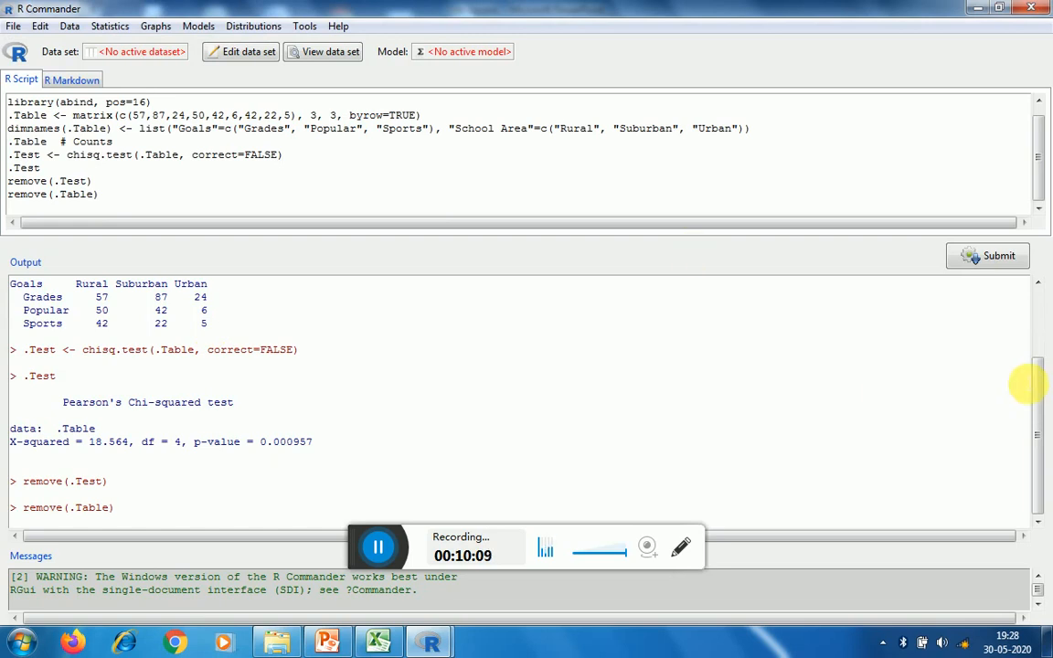
Review the chi-squared test output and compare its p-value with the hypotheses and decision rule on Sheet1 of the Excel workbook
drag(1037, 385, 1034, 347)
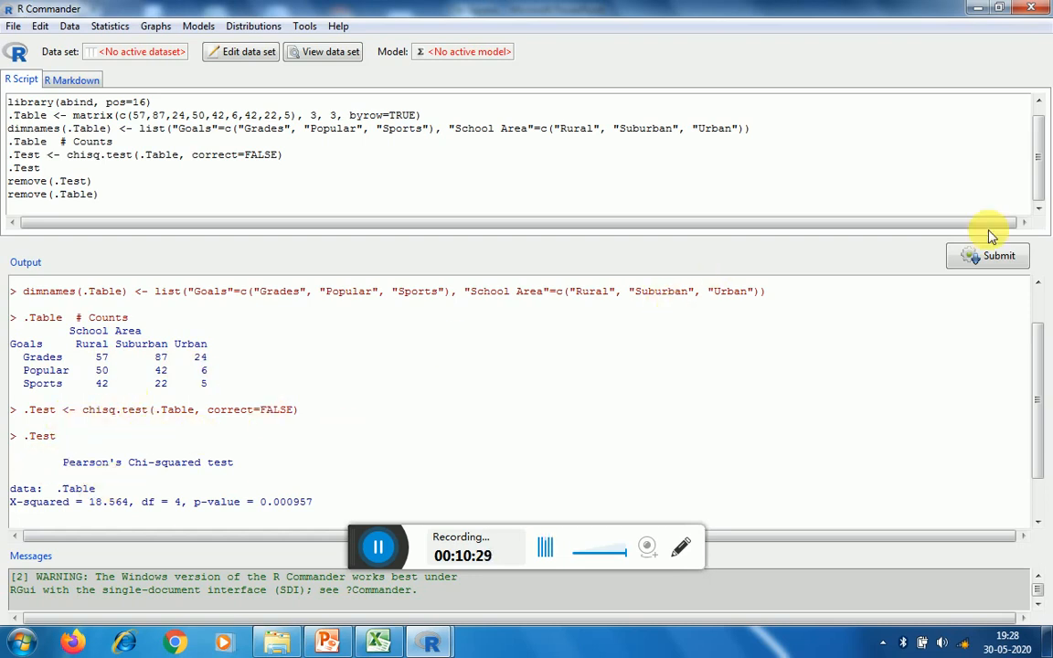
drag(1039, 348, 1038, 418)
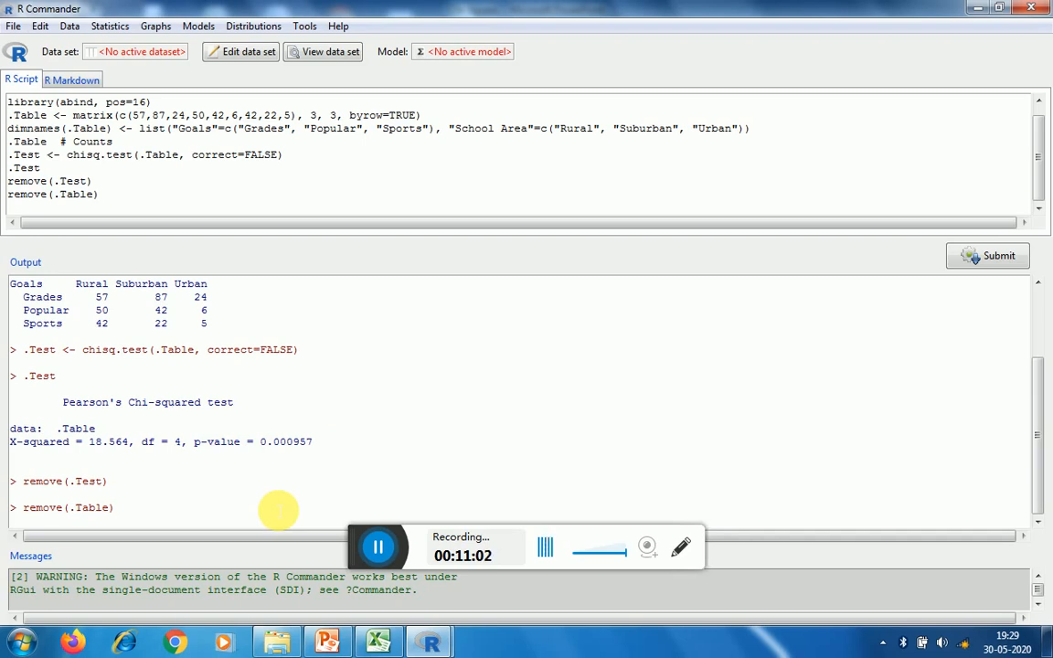
click(382, 640)
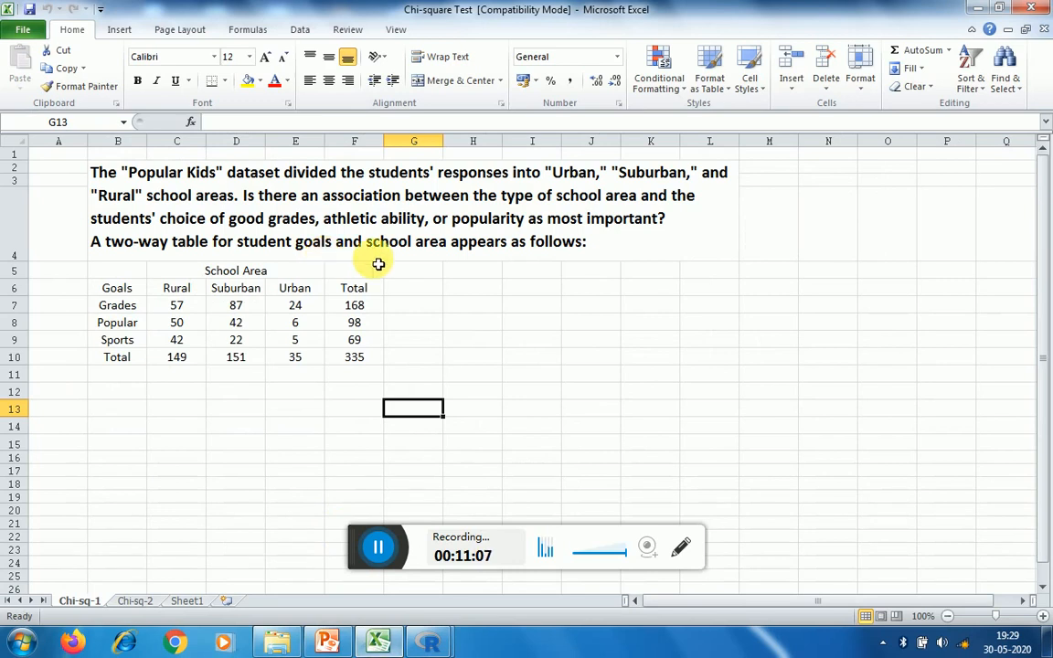
click(197, 604)
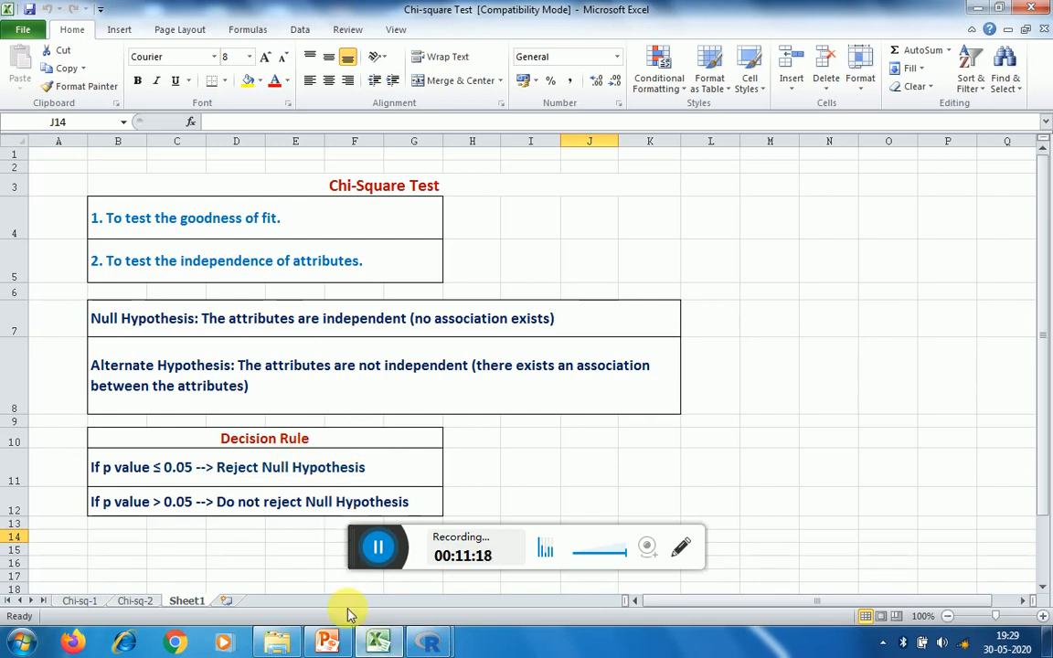
mouse_move(418, 641)
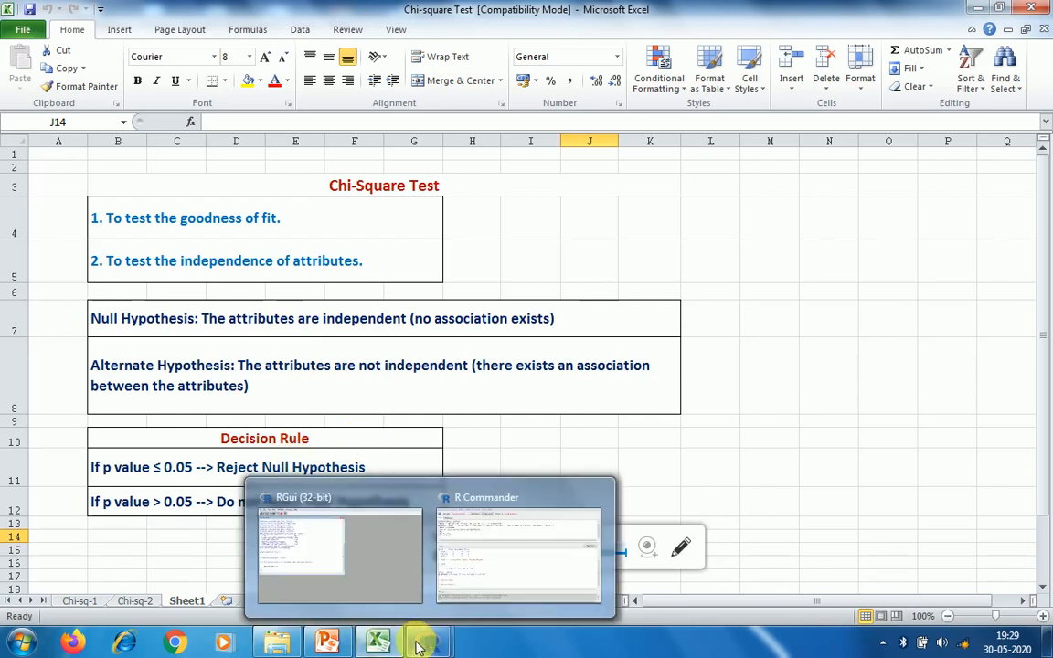
click(466, 588)
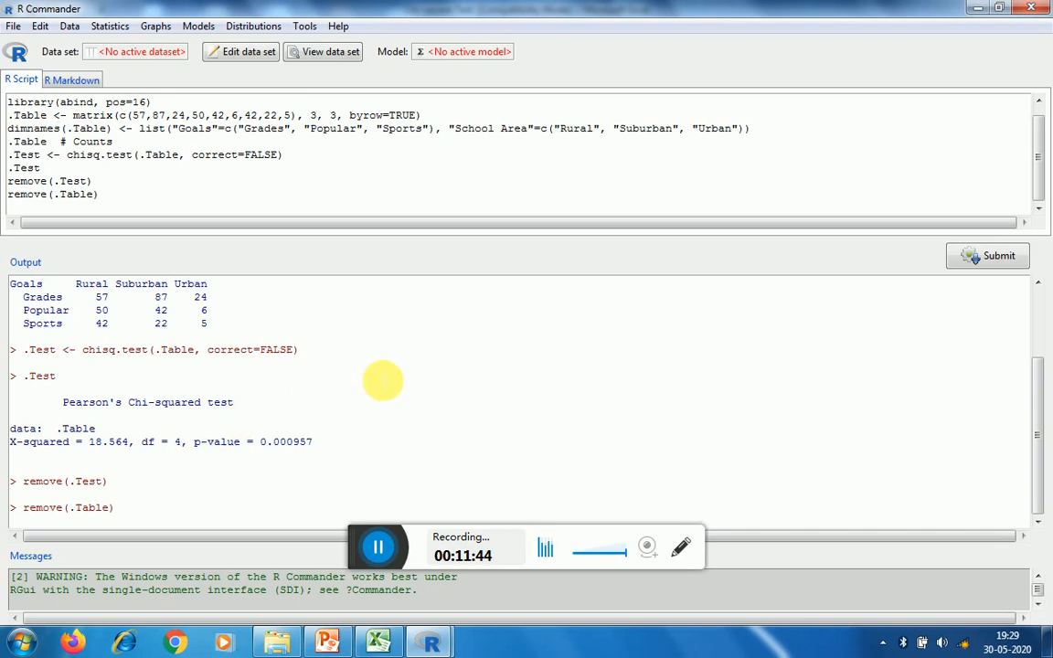
Reopen the two-way table entry and change the number of rows to 4 and back to 3 to bring up the count grid
click(116, 27)
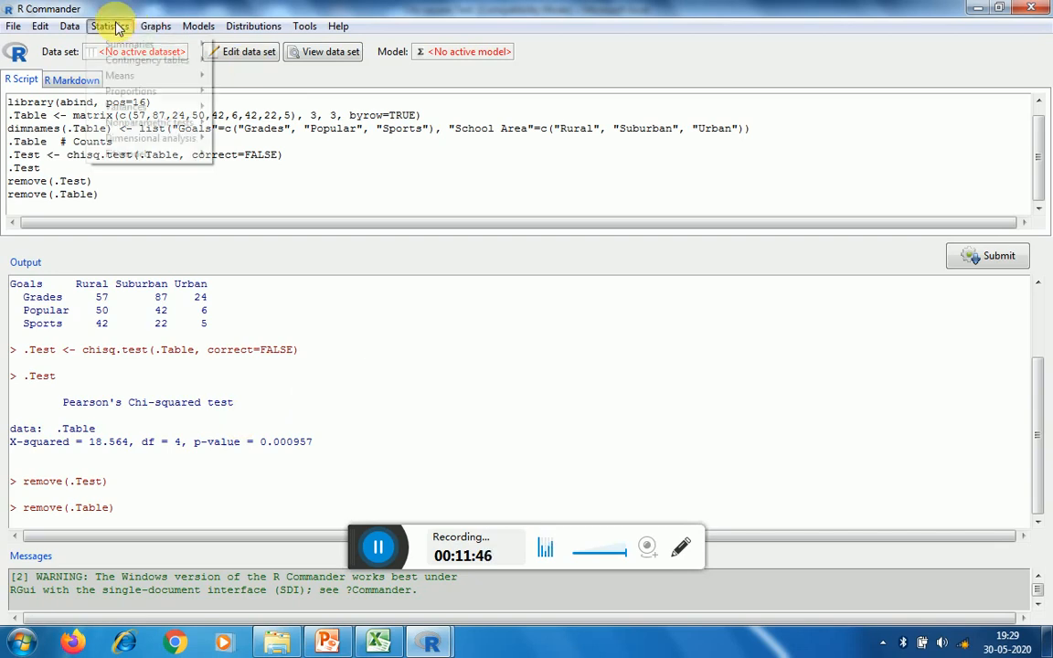
mouse_move(133, 68)
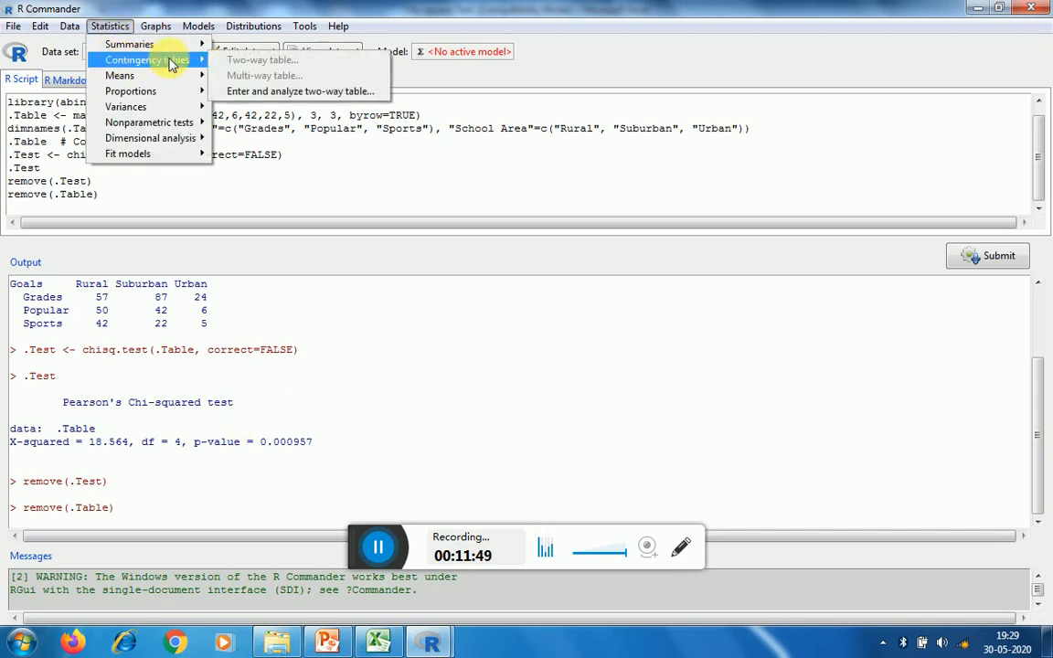
click(248, 95)
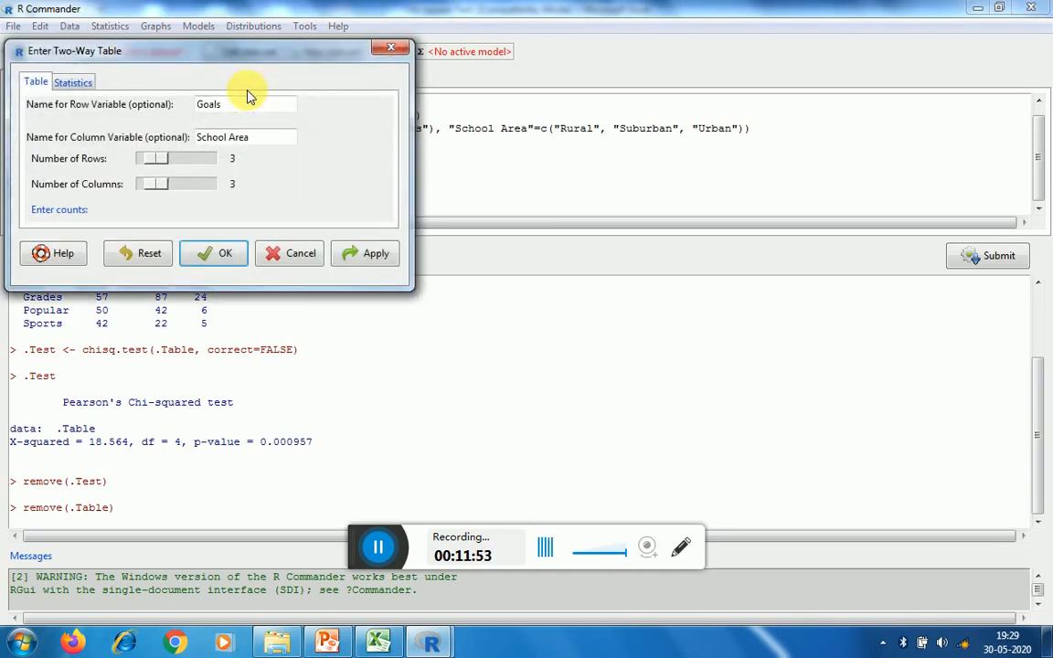
click(180, 162)
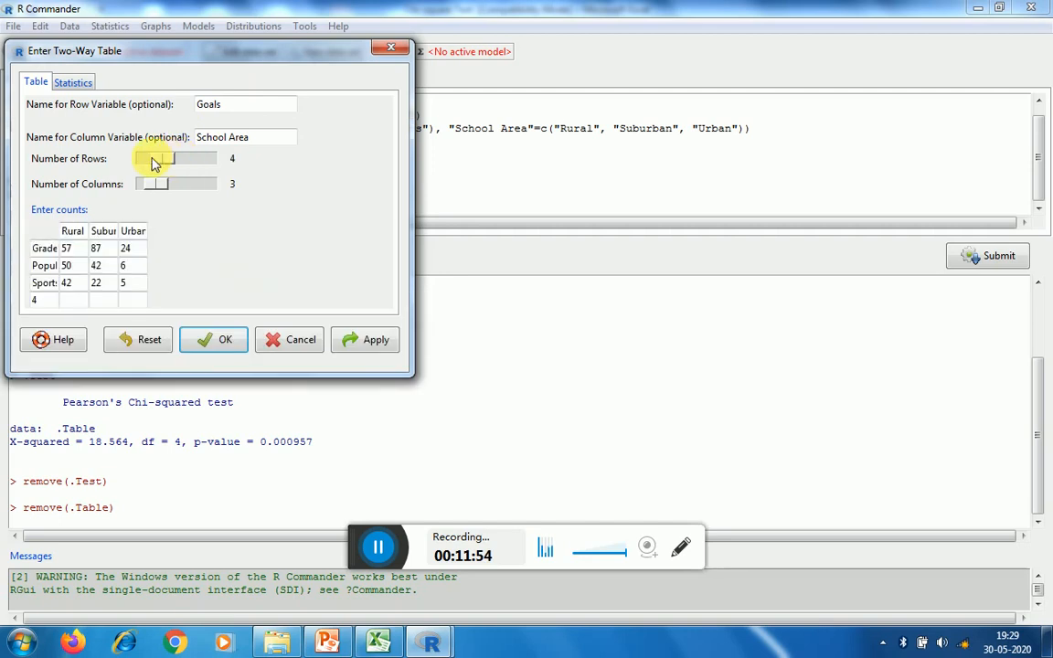
click(146, 158)
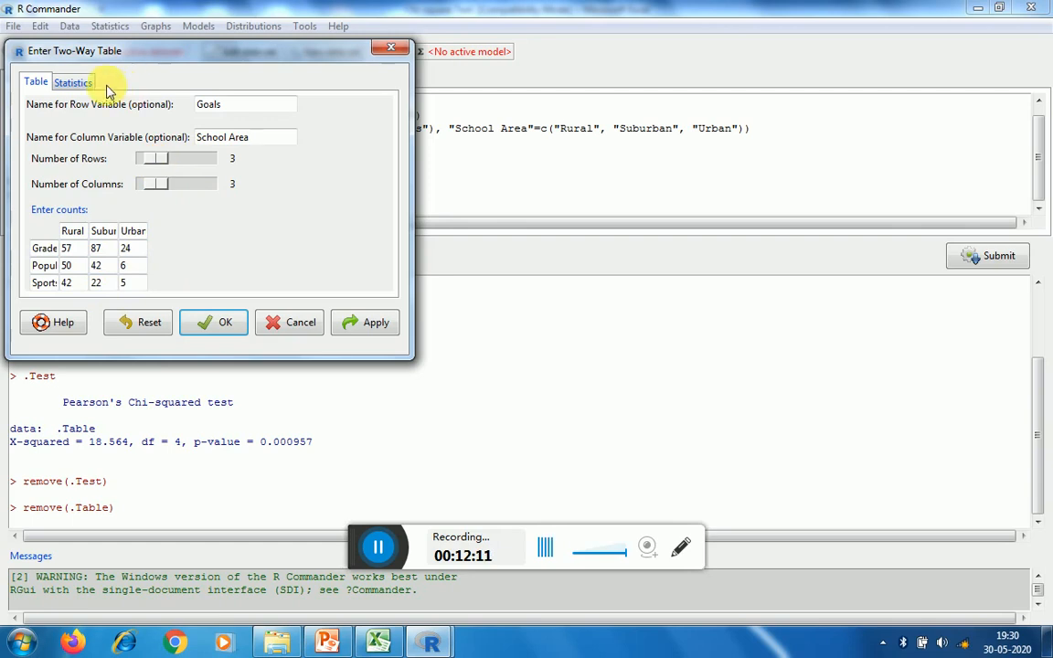
Rerun the chi-square test of independence with percentages of total and examine the percentage table in the output
click(75, 81)
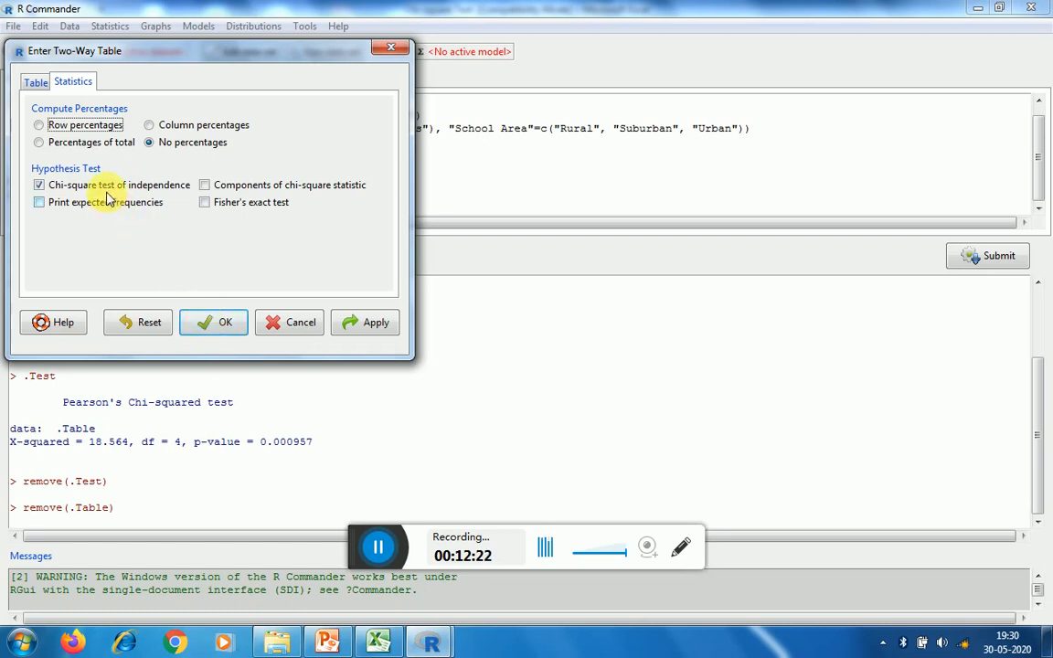
click(39, 143)
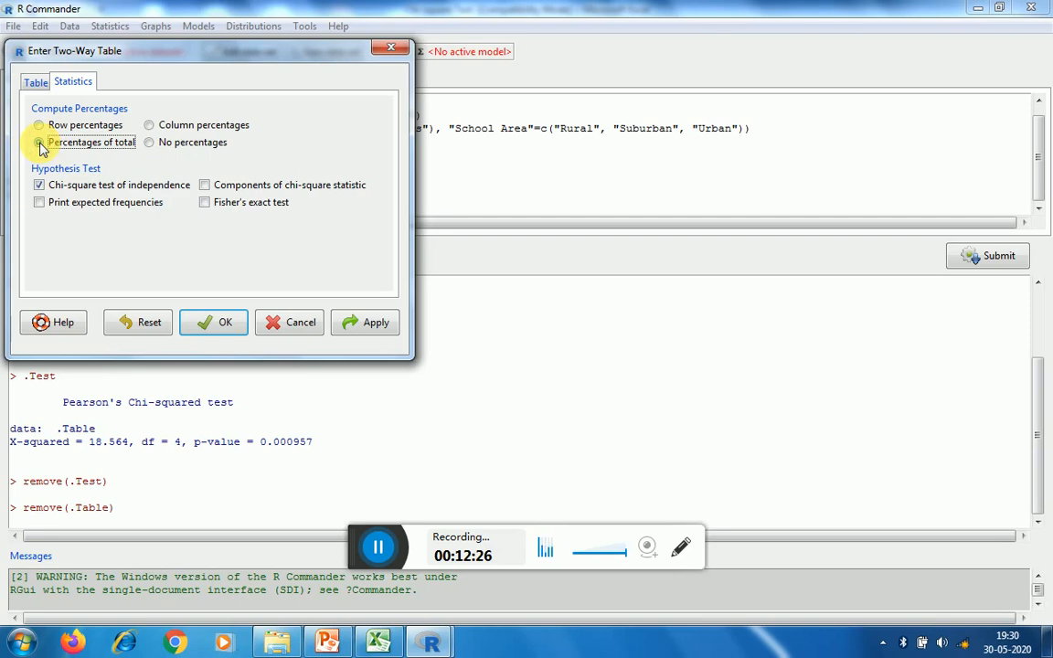
click(214, 322)
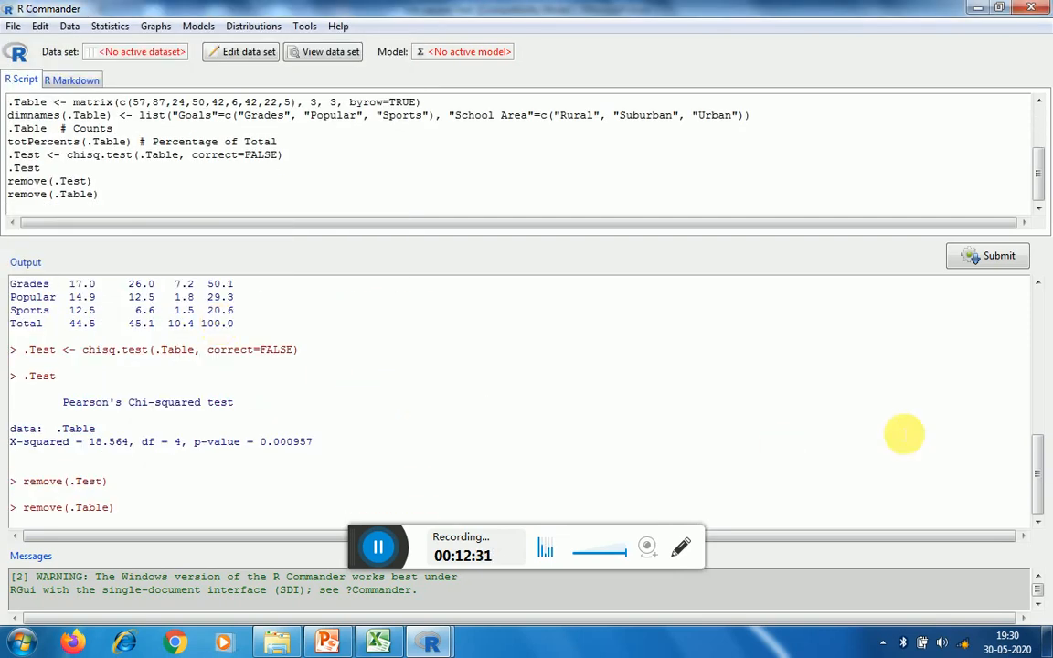
click(1035, 448)
drag(1035, 448, 1033, 429)
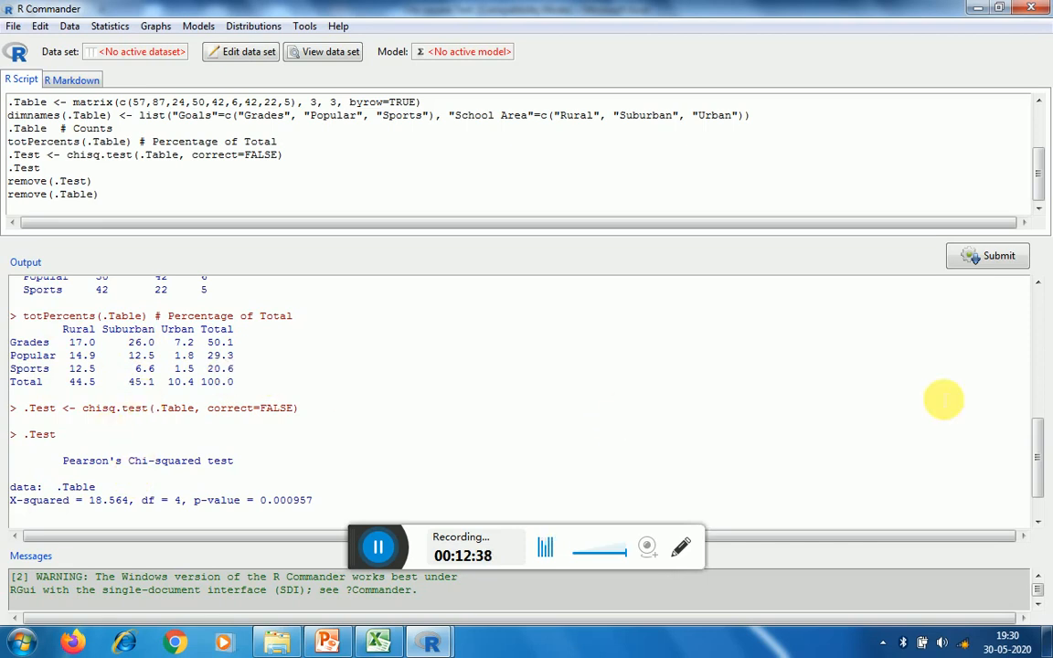
Switch to the Excel workbook and examine the Education, Gender and Wireless columns on the Chi-sq-2 sheet
drag(1040, 443, 1036, 465)
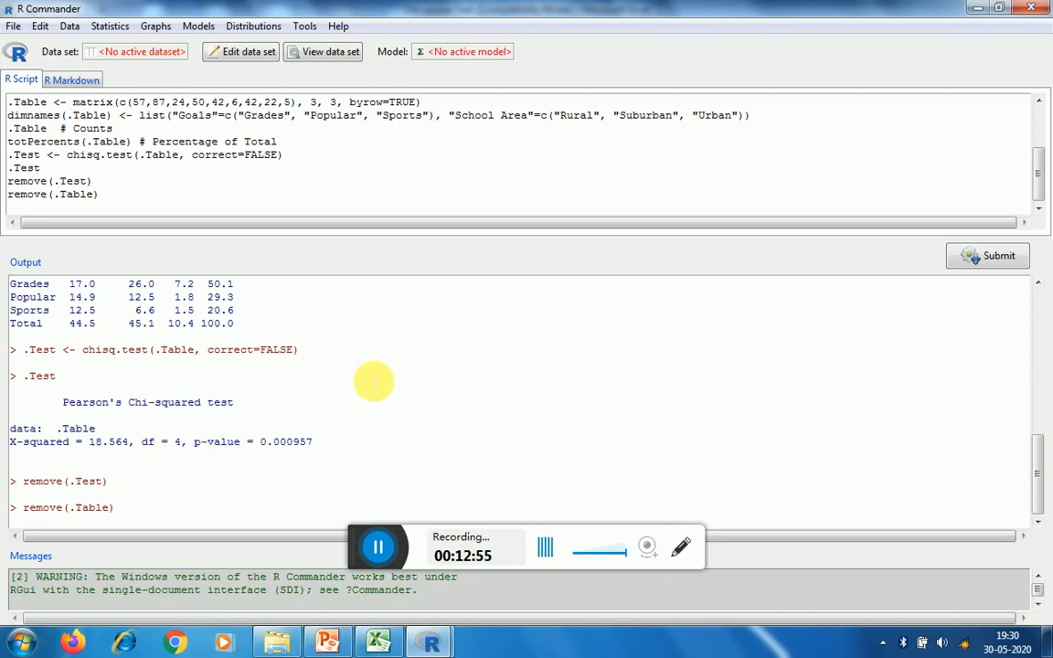
click(380, 641)
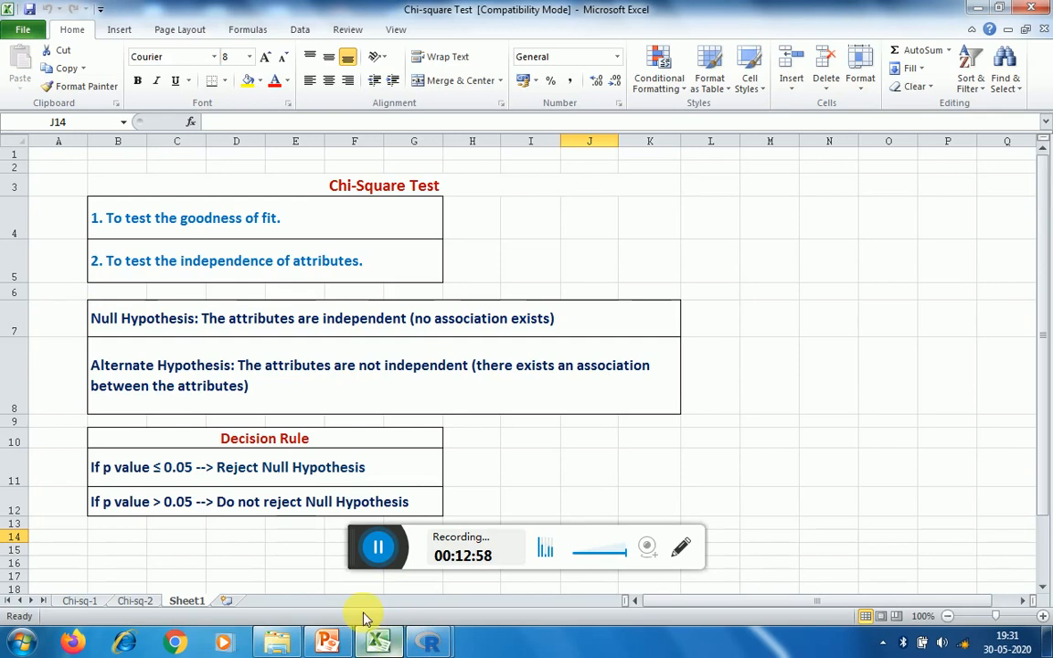
click(80, 602)
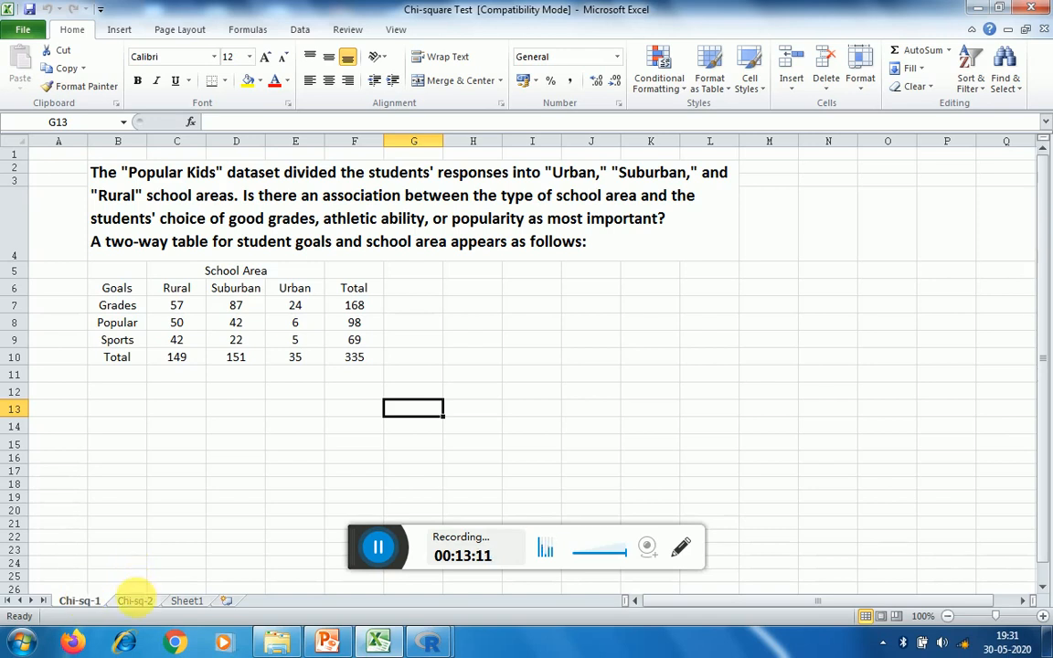
click(137, 602)
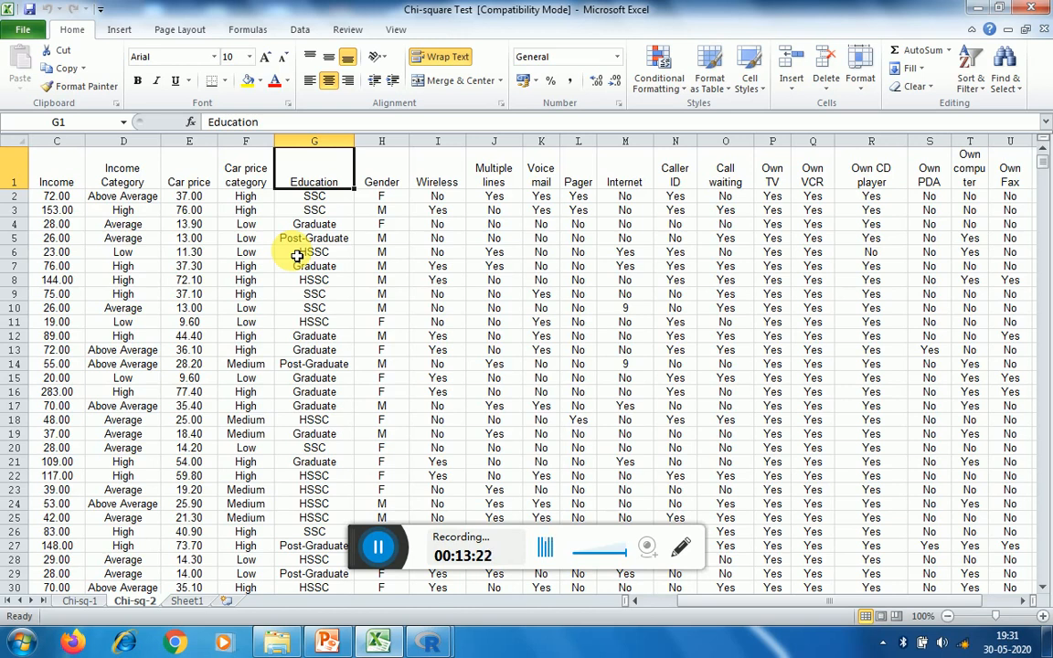
click(436, 169)
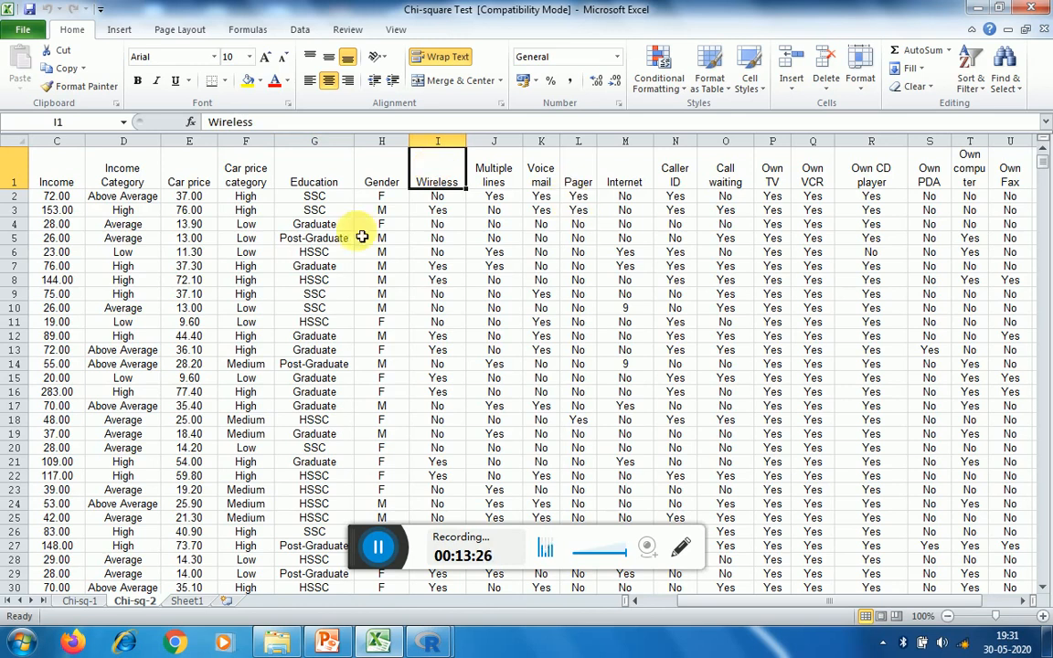
click(347, 237)
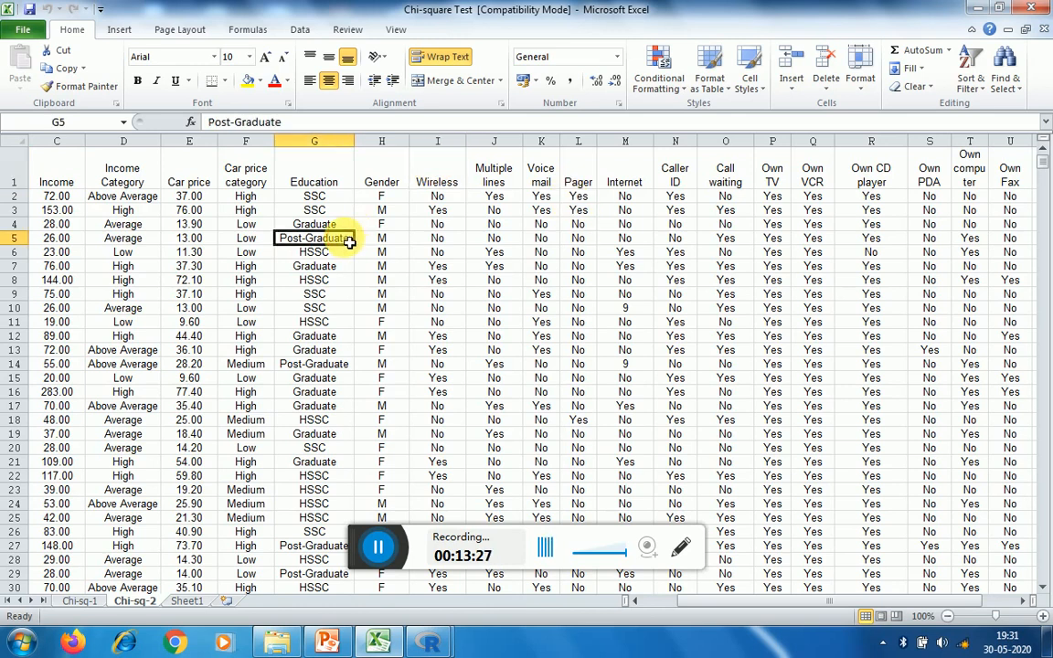
click(339, 171)
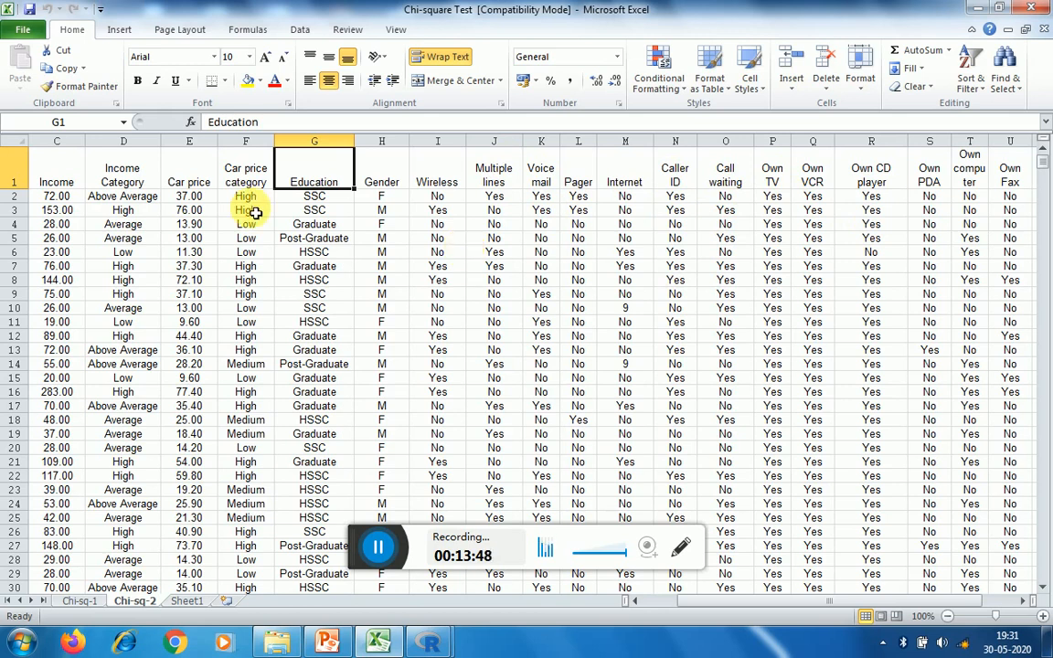
click(378, 162)
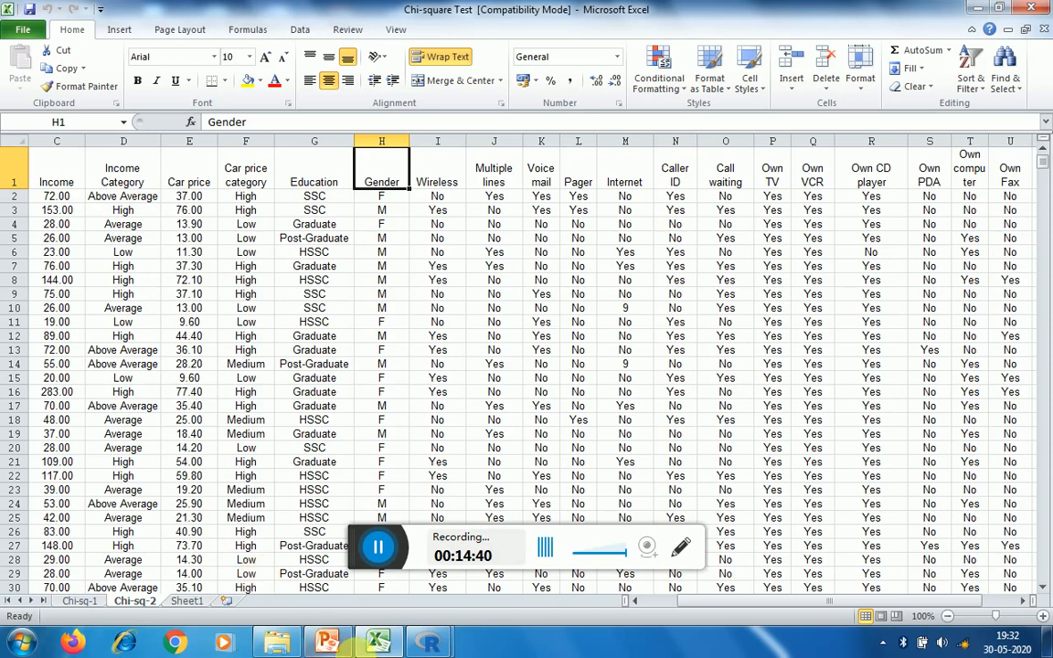
Switch to R Commander and set up an Excel import named Dataset1, with variable names in the first row and character data converted to factors
mouse_move(430, 642)
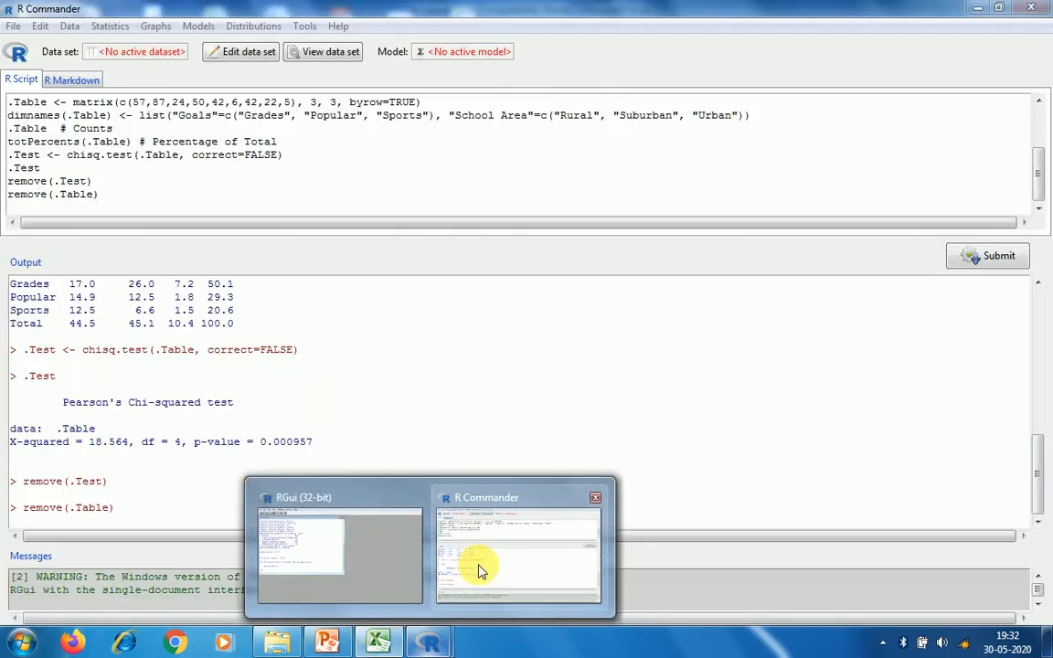
click(482, 571)
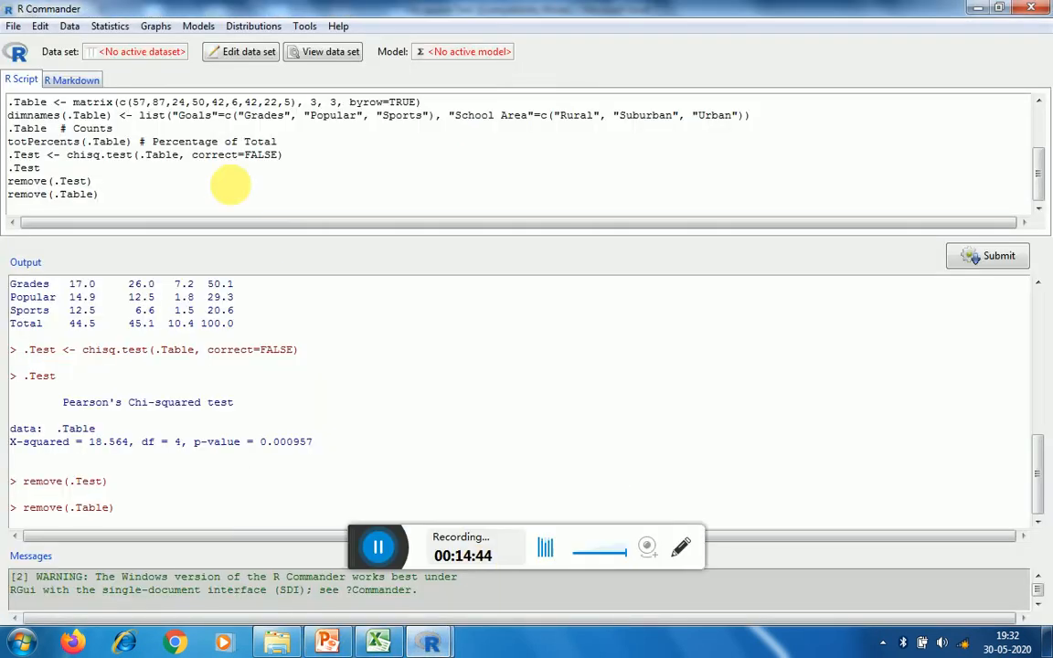
click(75, 31)
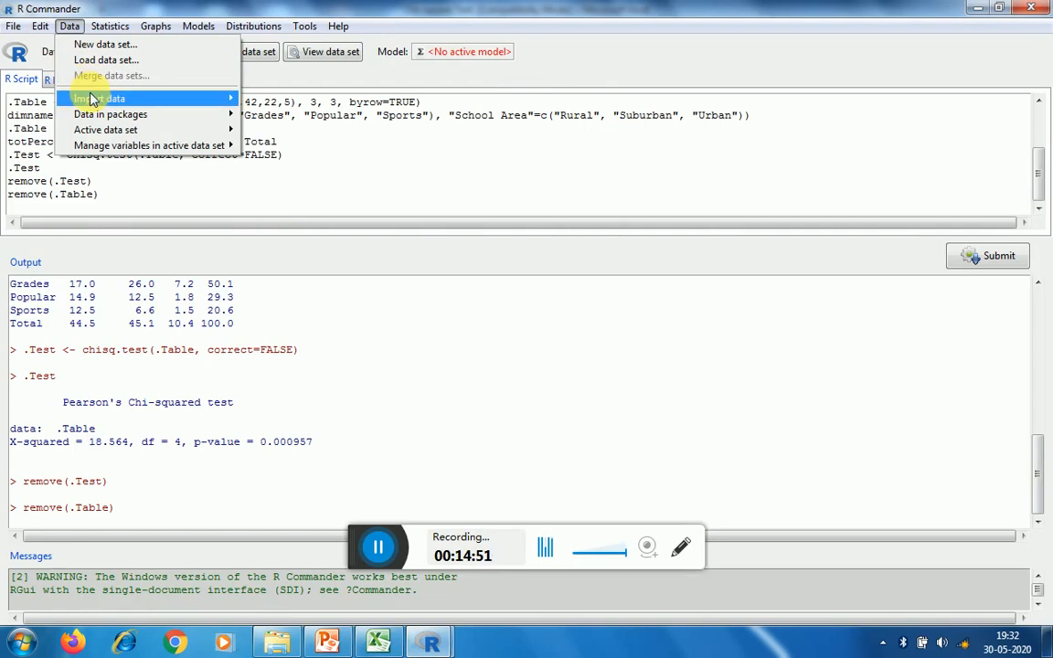
mouse_move(106, 99)
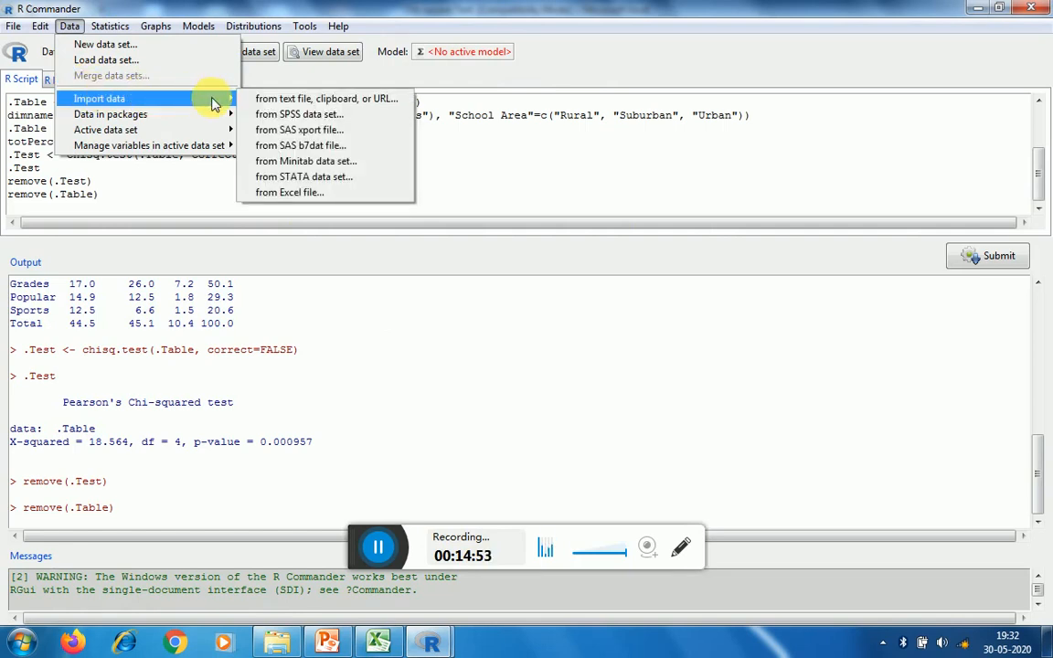
click(286, 197)
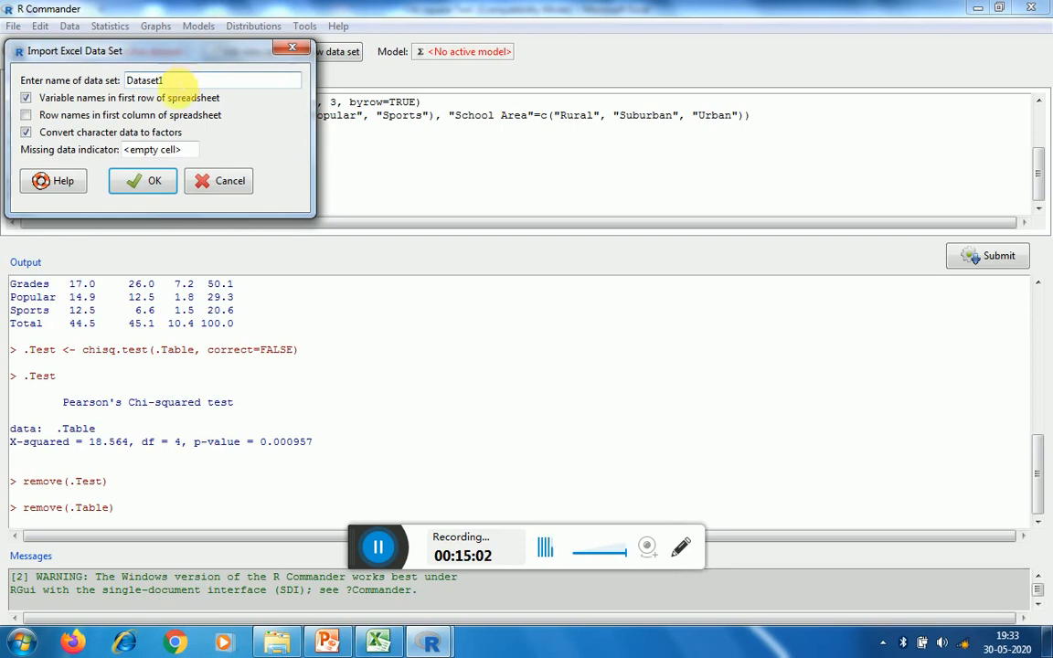
click(143, 181)
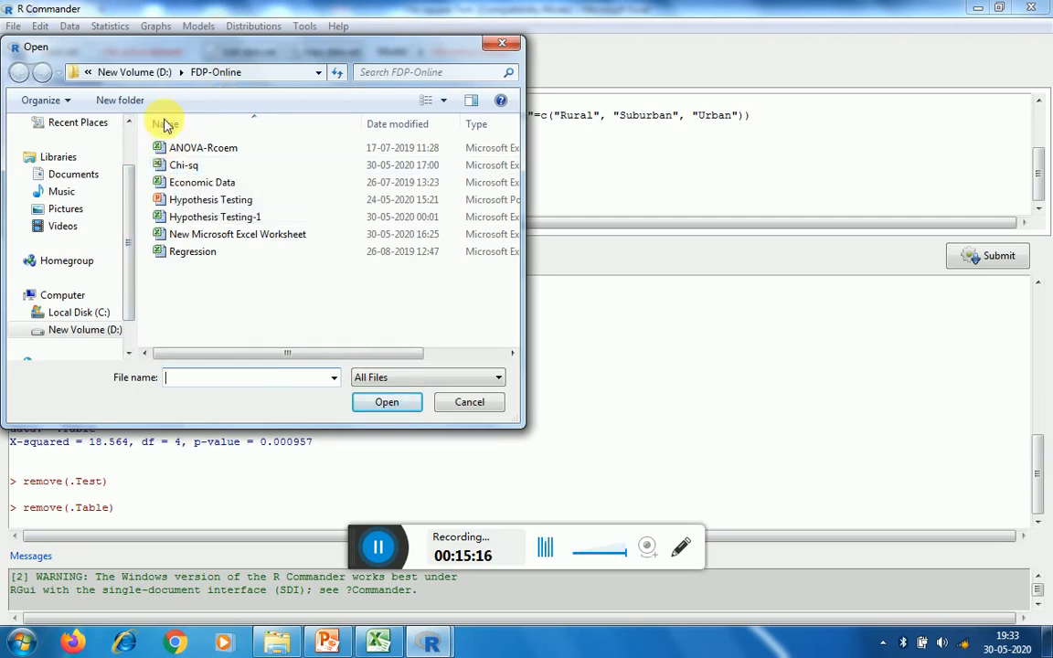
Import the Chi-sq-2 sheet from the Chi-square Test workbook in the FDP-Online folder on the Desktop
drag(132, 176, 132, 145)
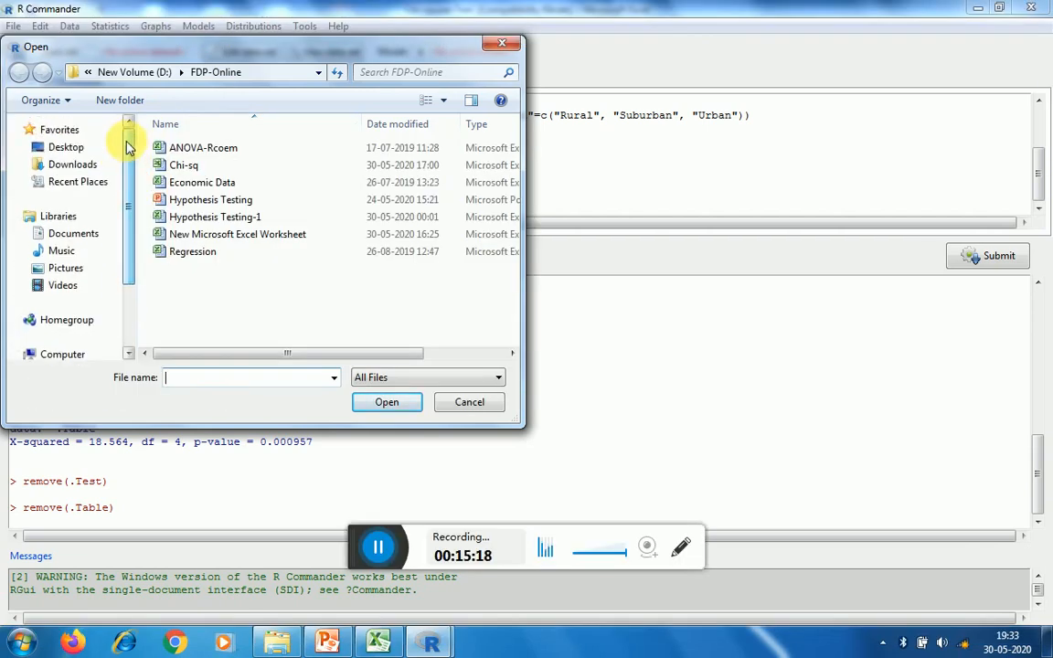
click(66, 148)
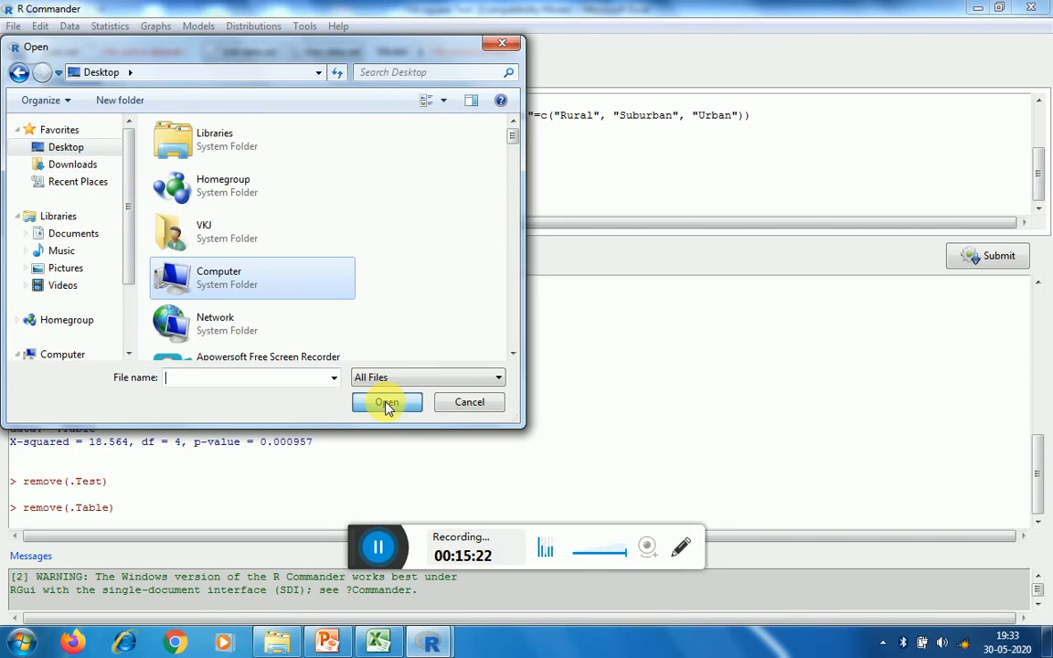
click(387, 403)
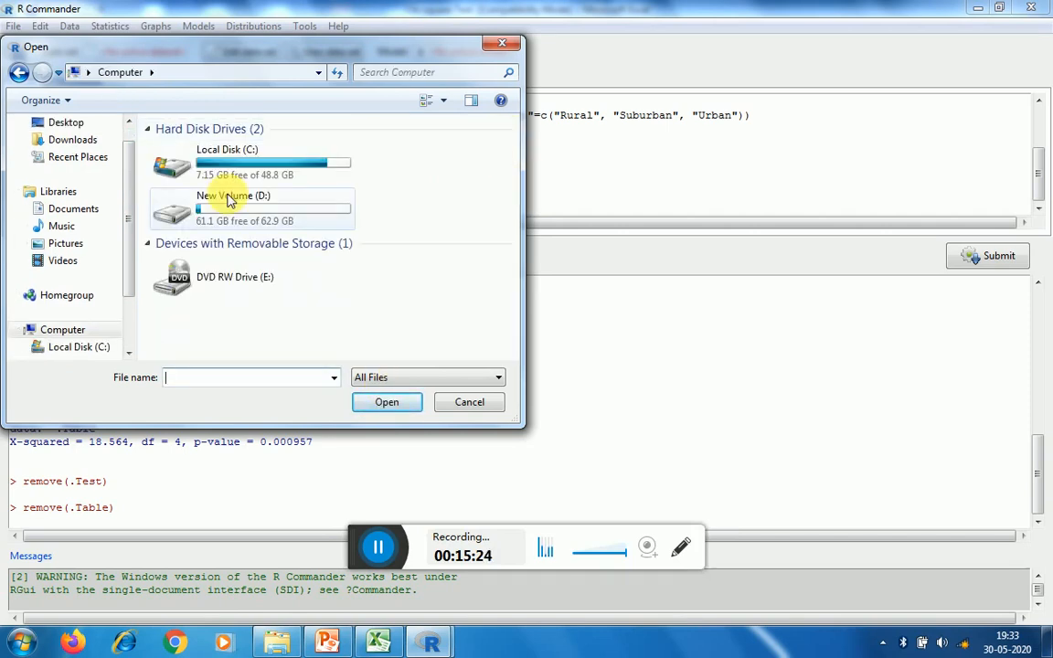
click(68, 126)
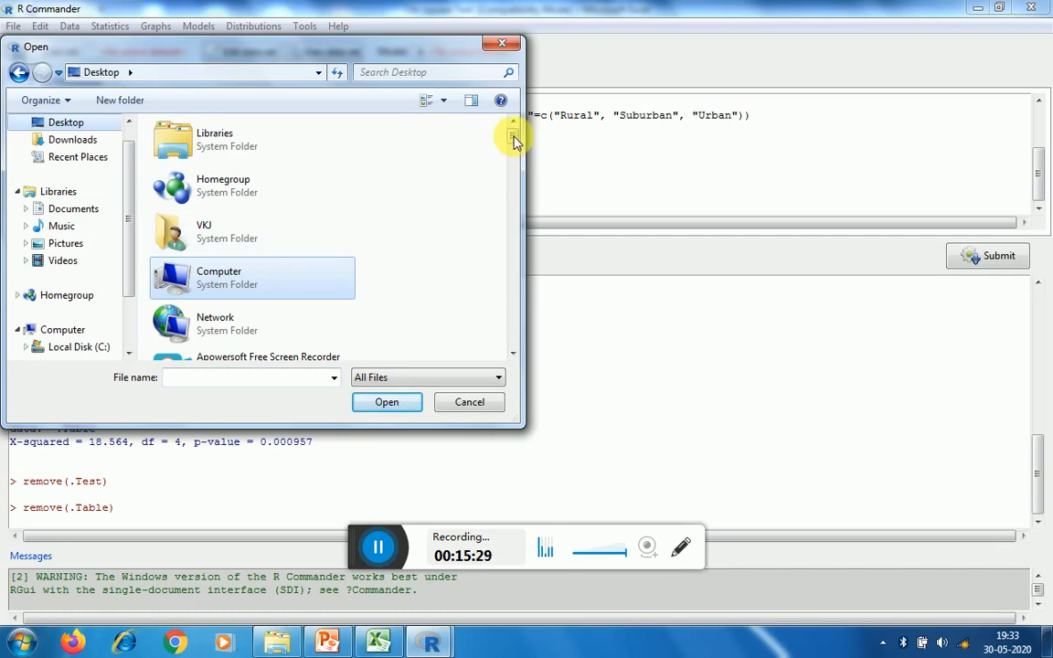
drag(515, 139, 512, 205)
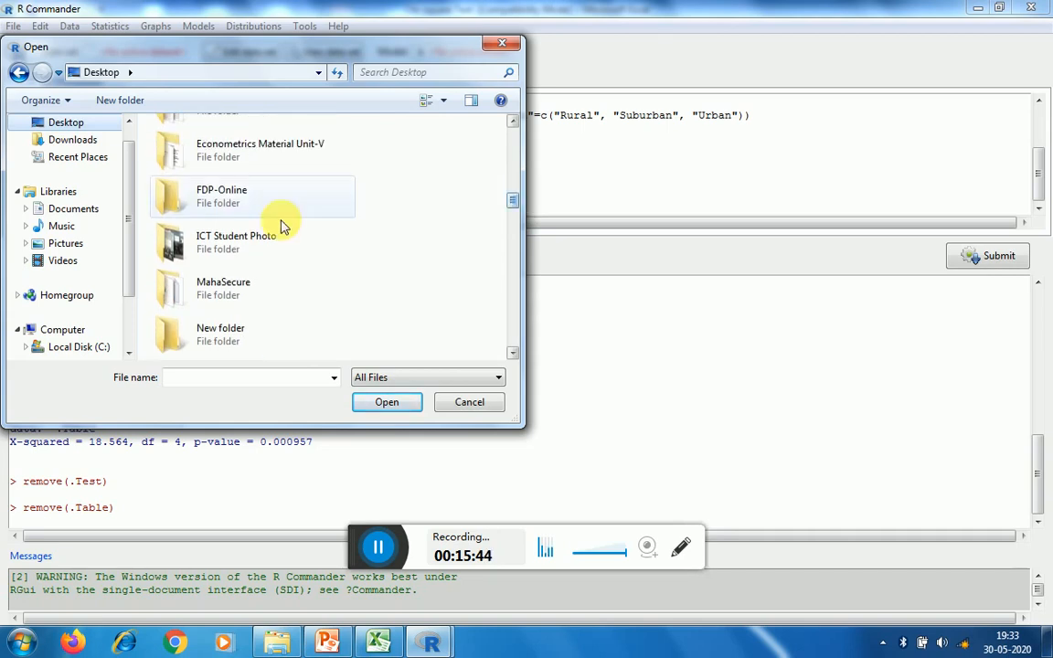
click(232, 203)
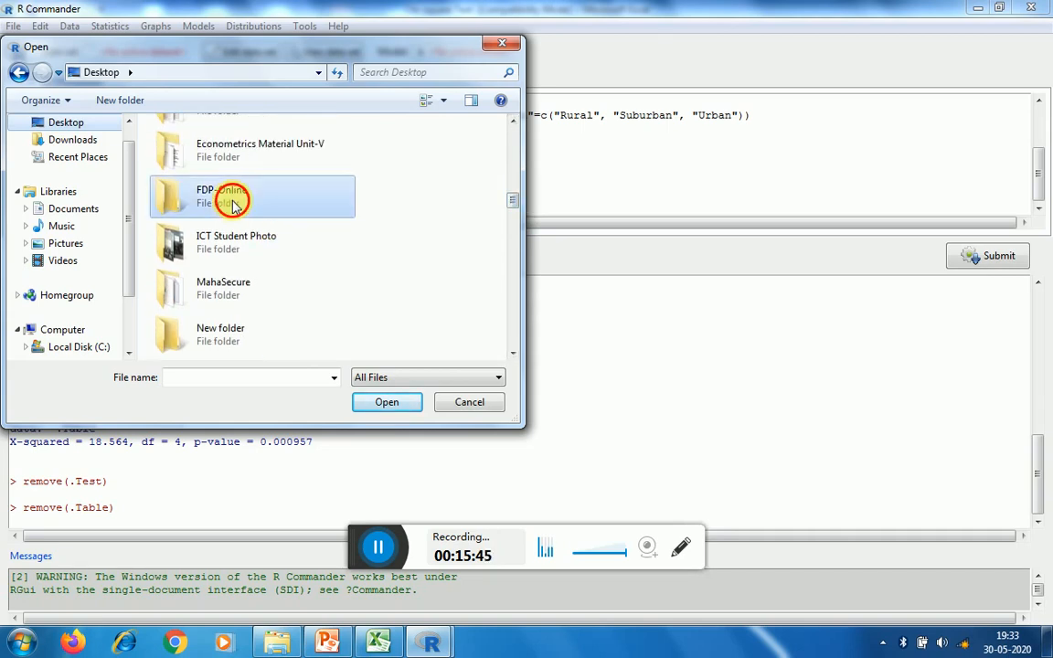
click(384, 402)
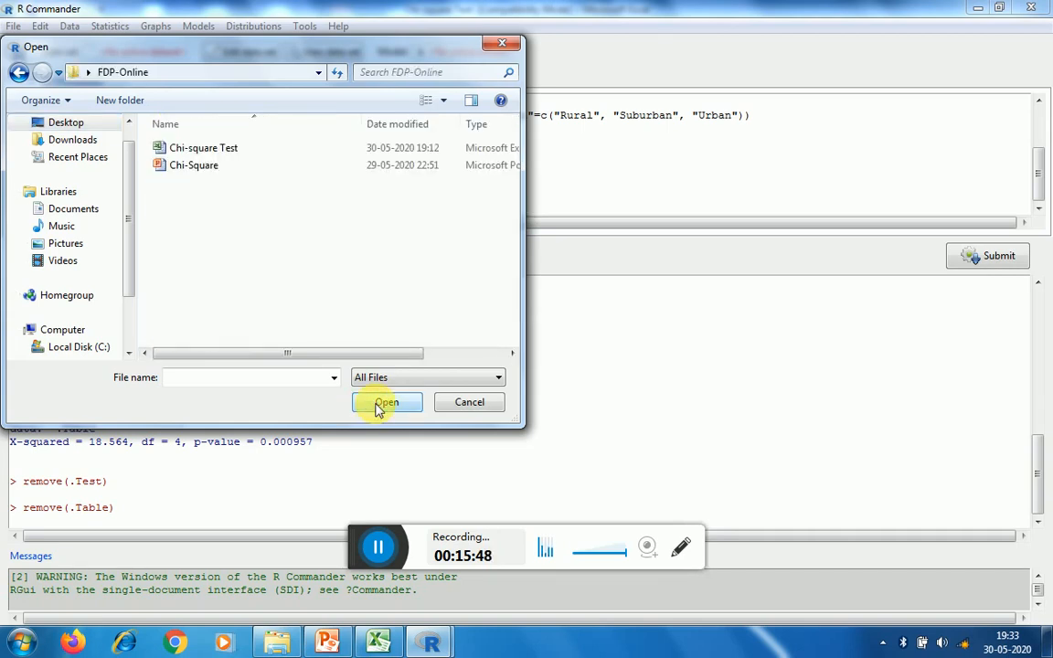
double_click(210, 148)
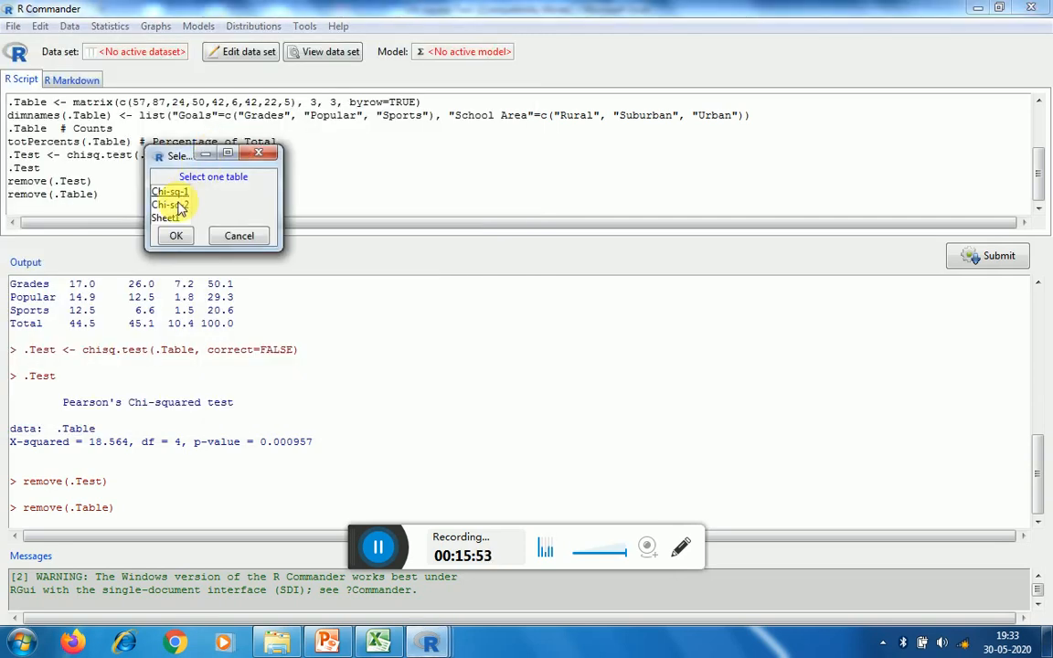
click(176, 205)
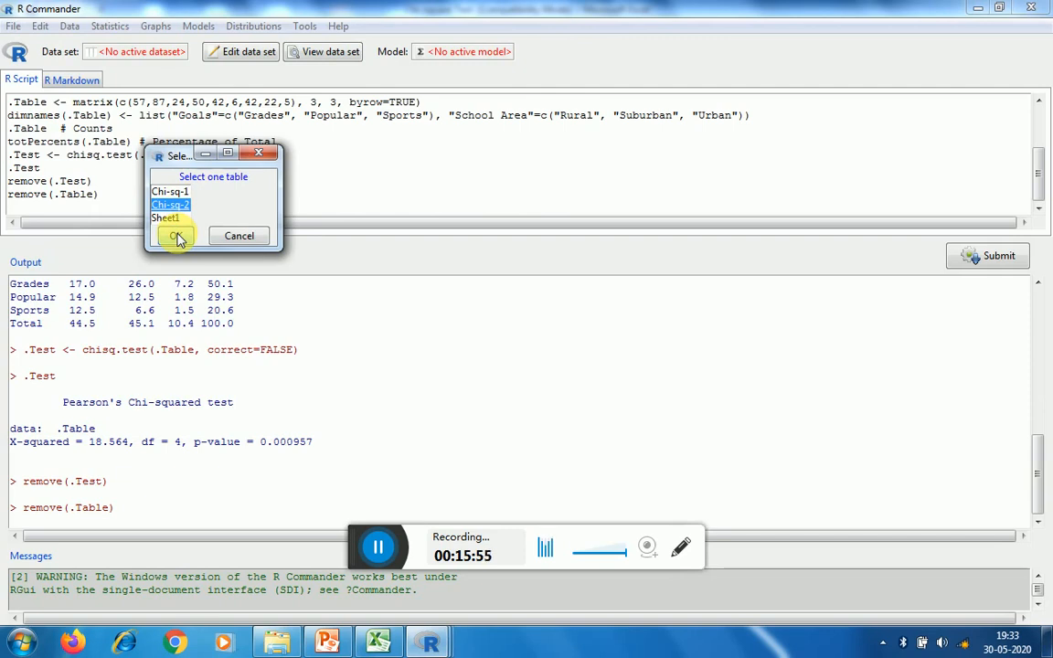
click(178, 237)
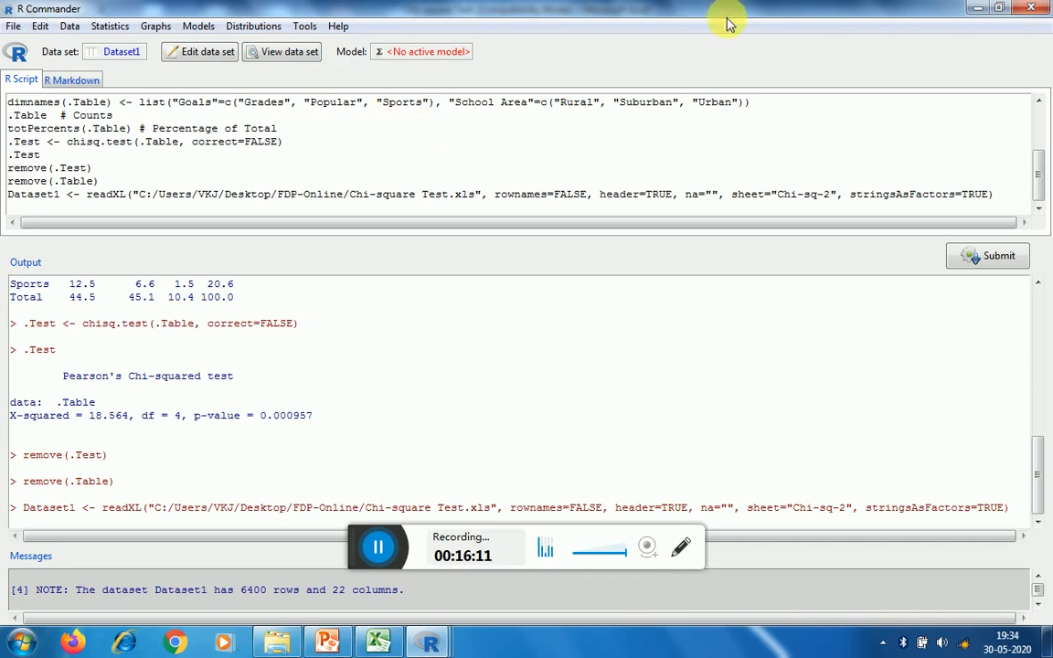
Minimize R Commander, Excel and PowerPoint to clear the desktop, and bring R Commander back to the front
click(976, 8)
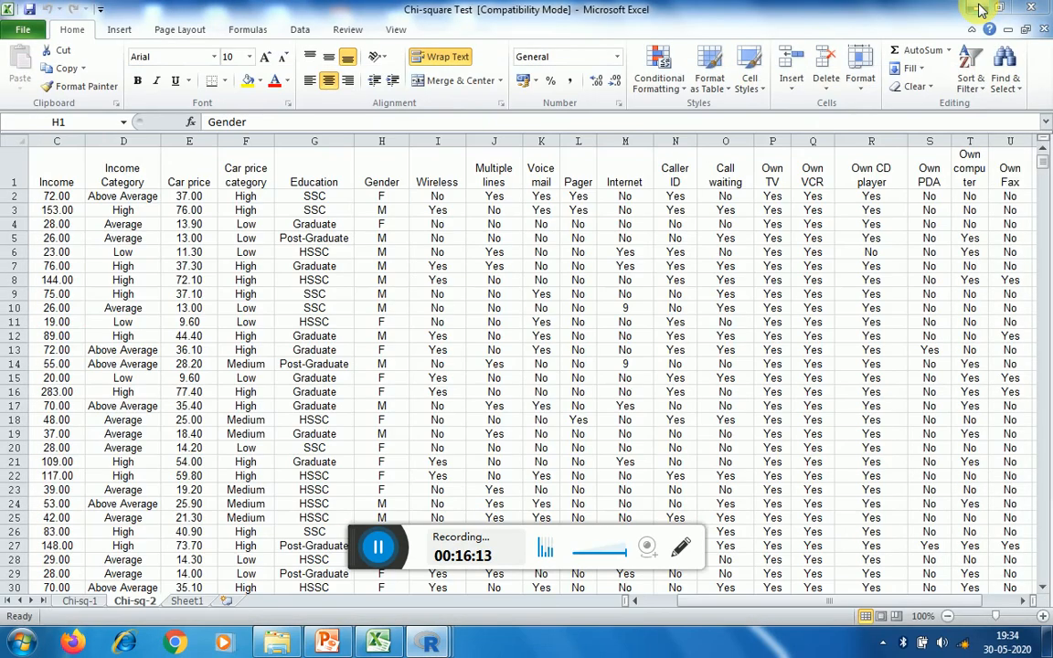
click(979, 9)
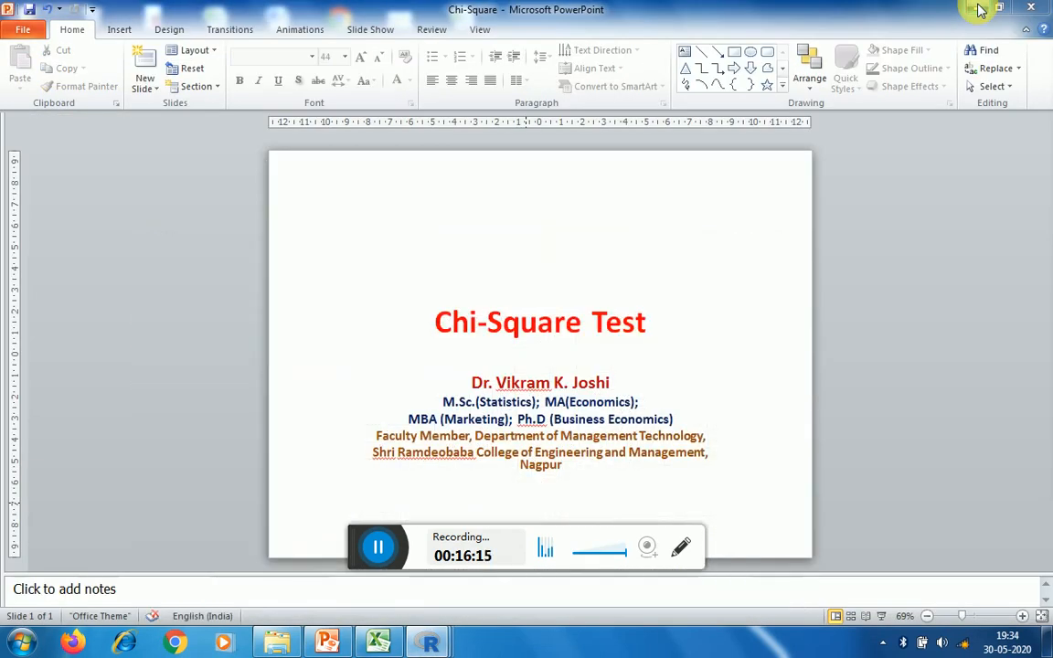
click(978, 9)
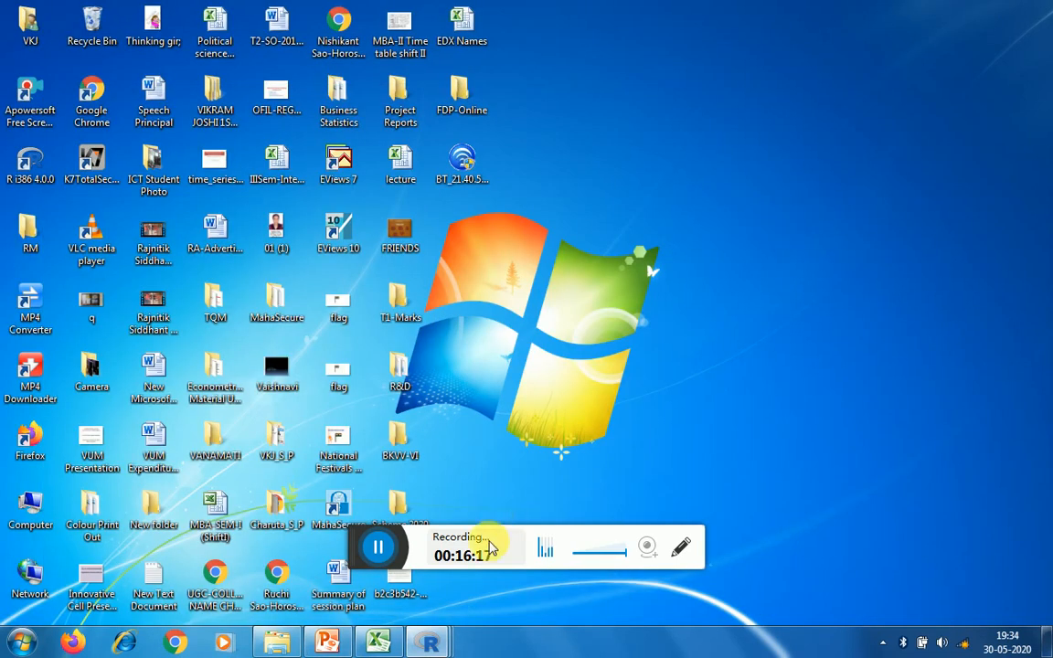
mouse_move(429, 643)
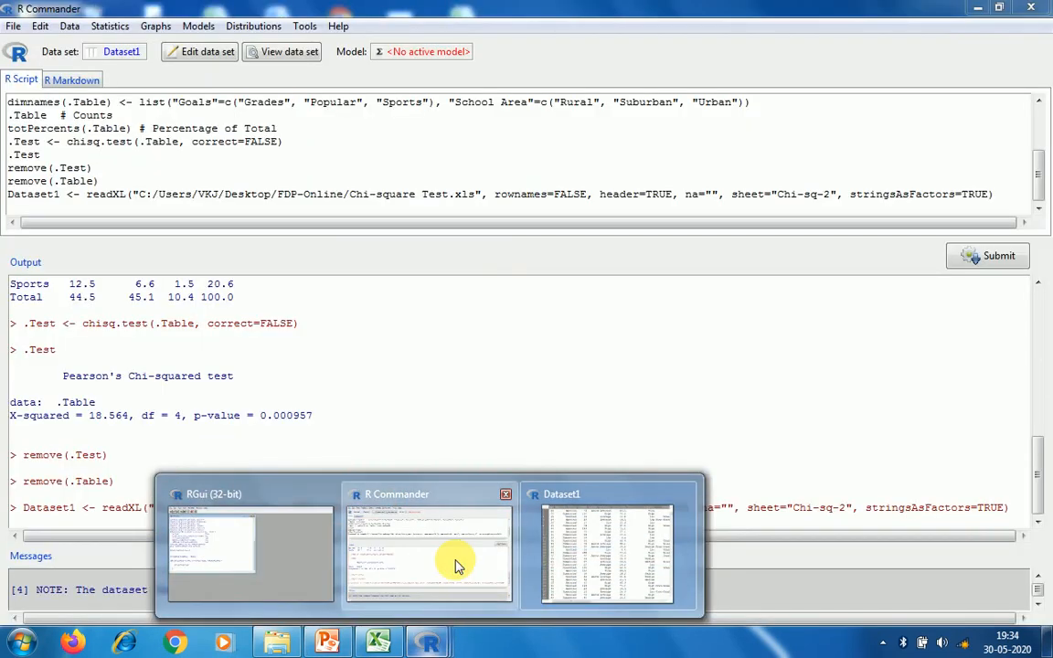
click(457, 560)
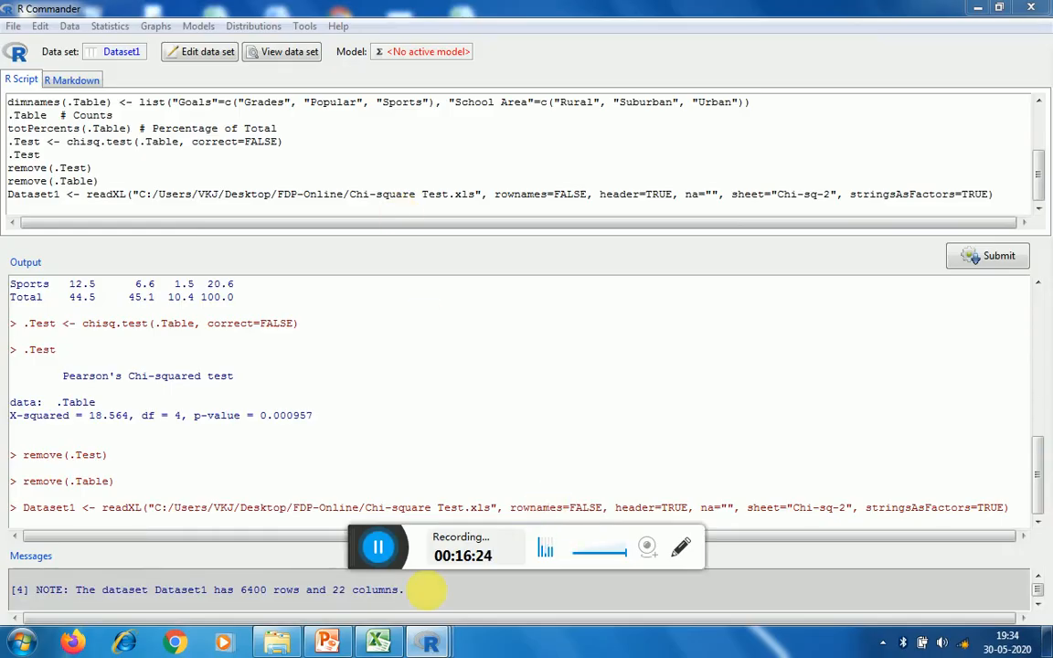
Shrink the R Commander window, open the Dataset1 viewer to inspect the imported columns, close it and maximize R Commander again
mouse_move(439, 646)
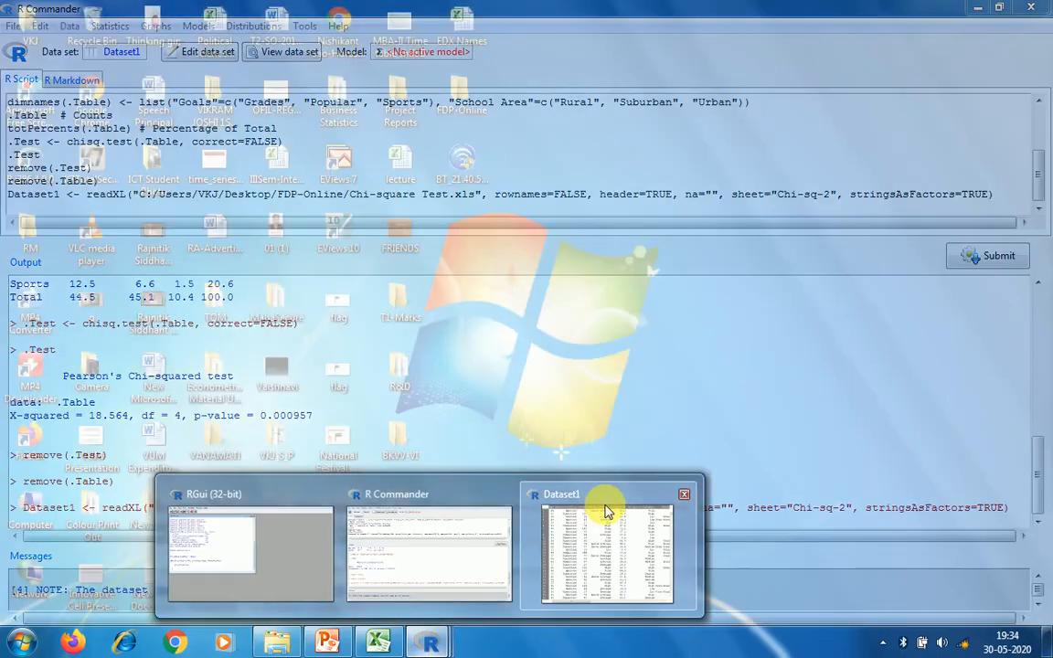
click(606, 510)
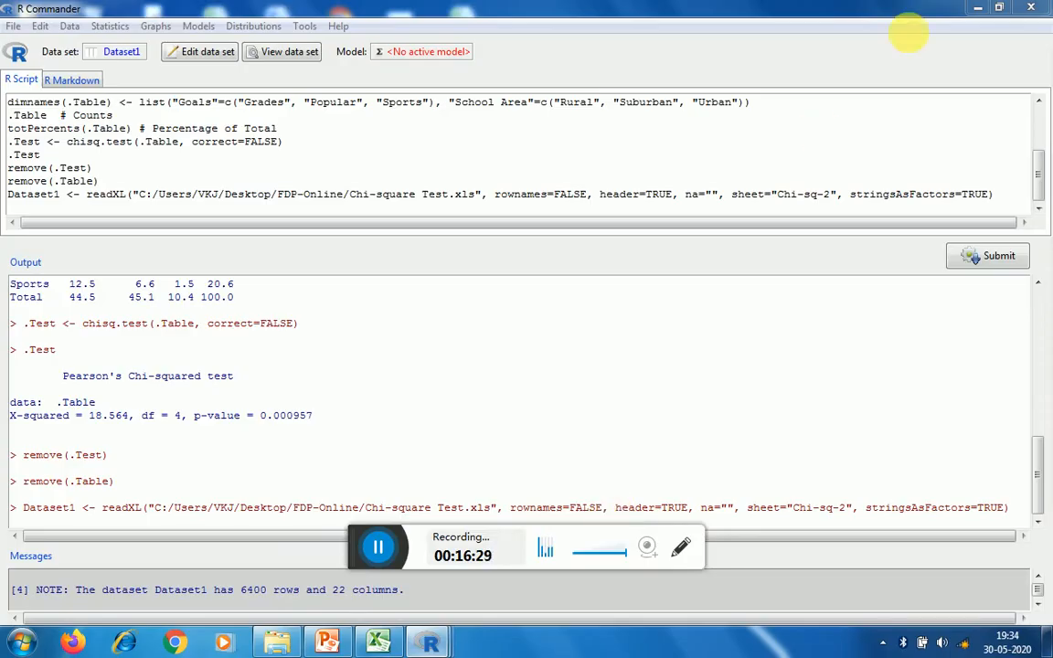
click(999, 9)
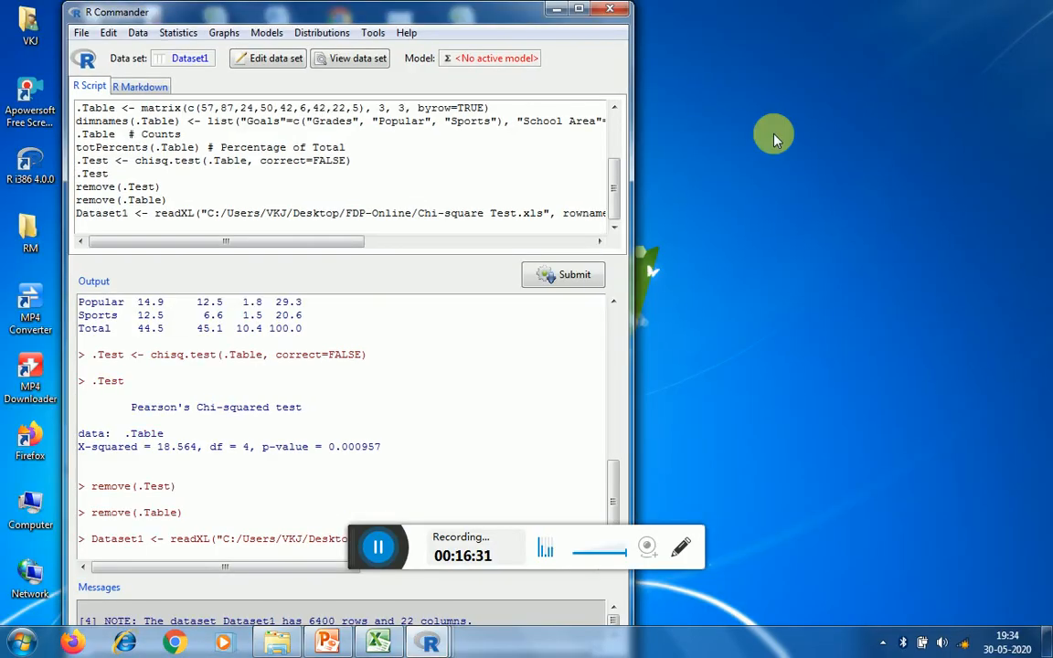
click(353, 58)
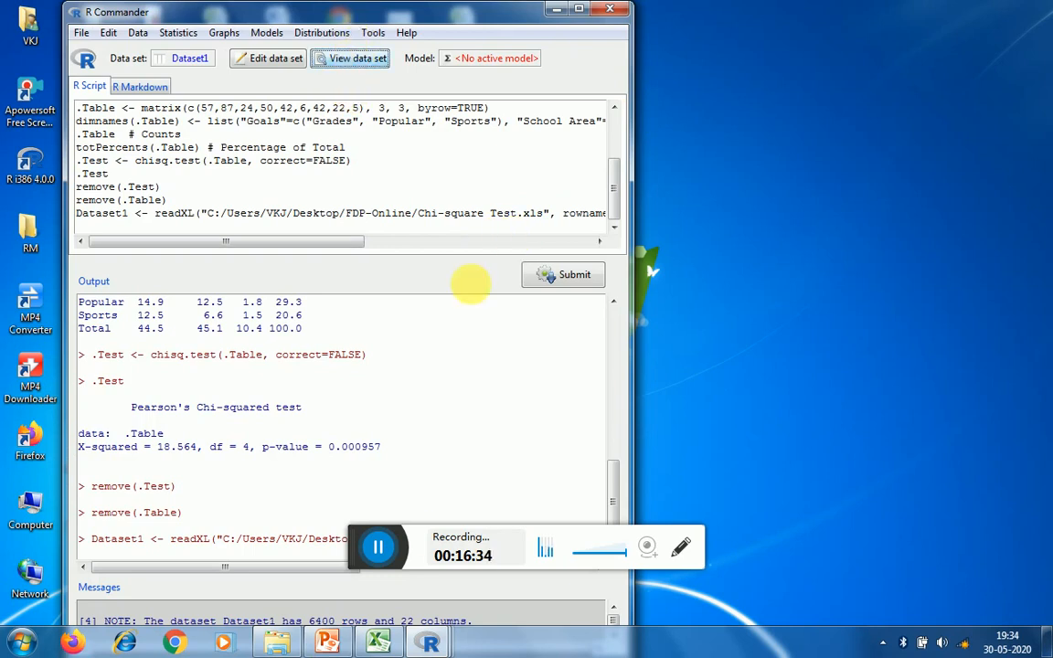
mouse_move(437, 640)
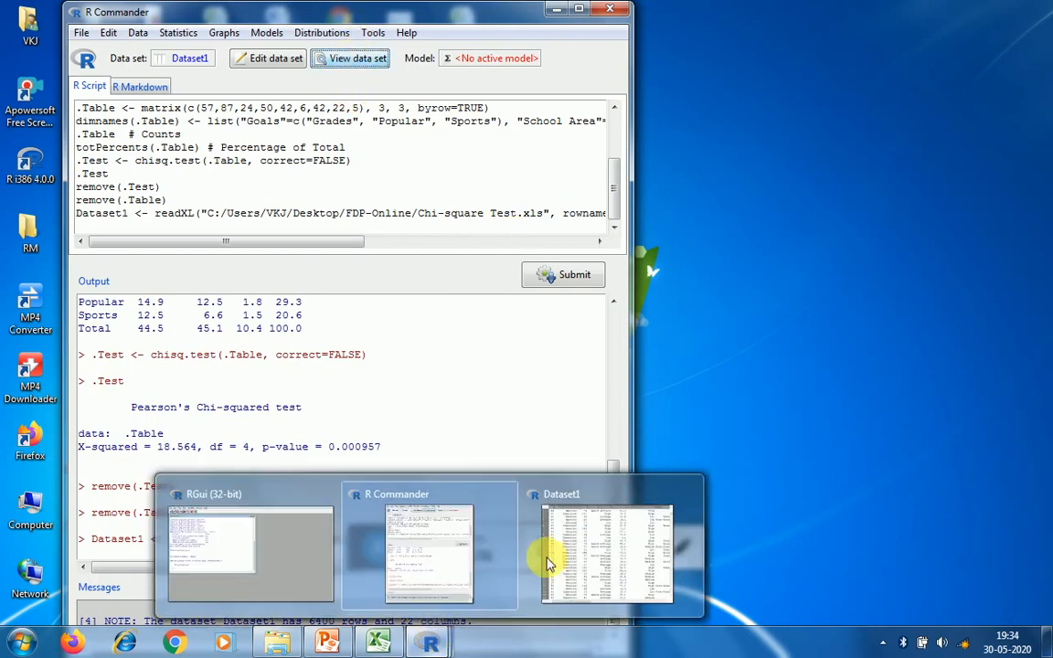
mouse_move(617, 527)
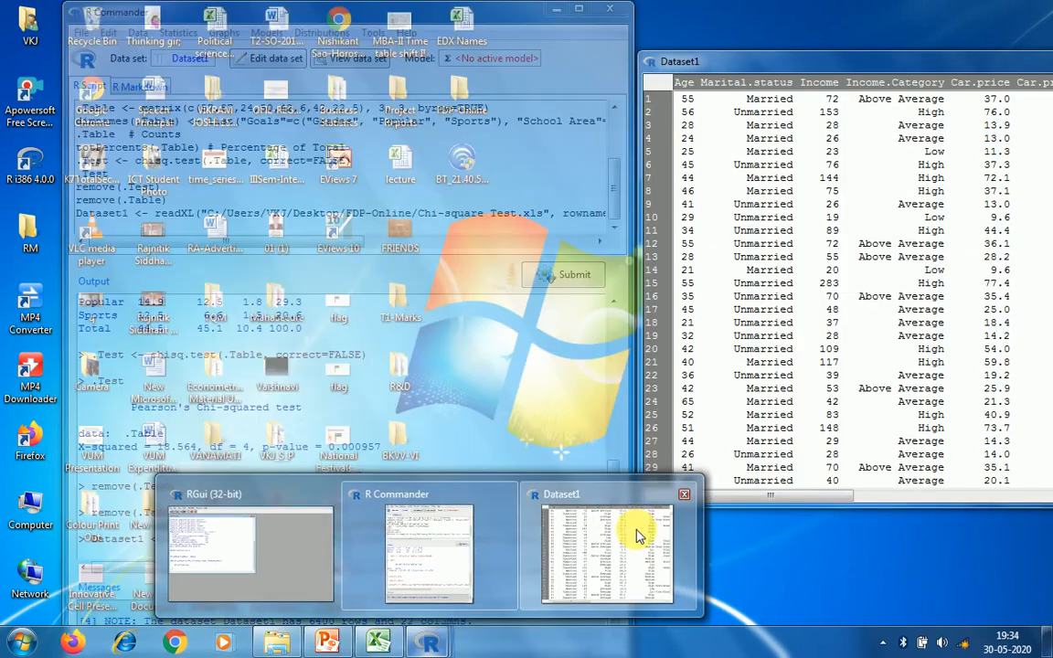
click(637, 528)
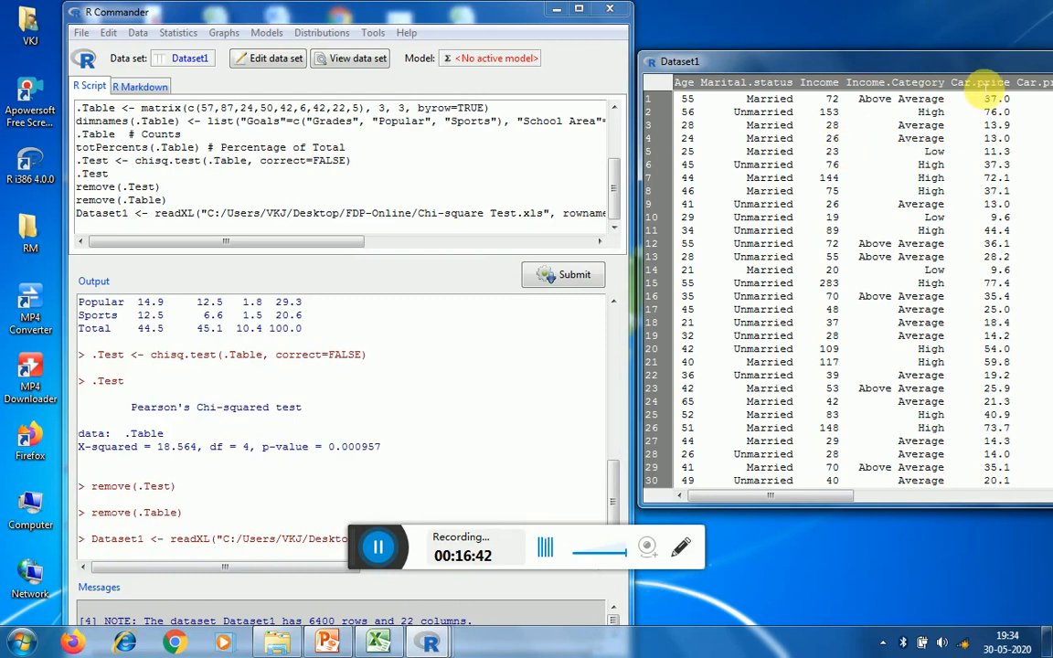
drag(926, 62, 713, 163)
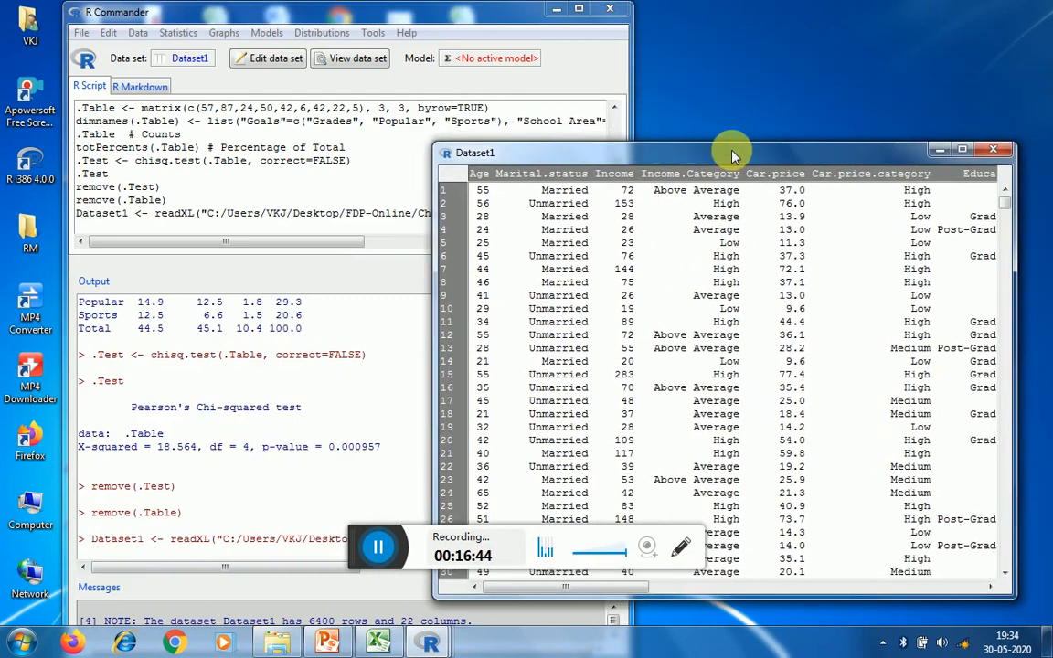
click(981, 153)
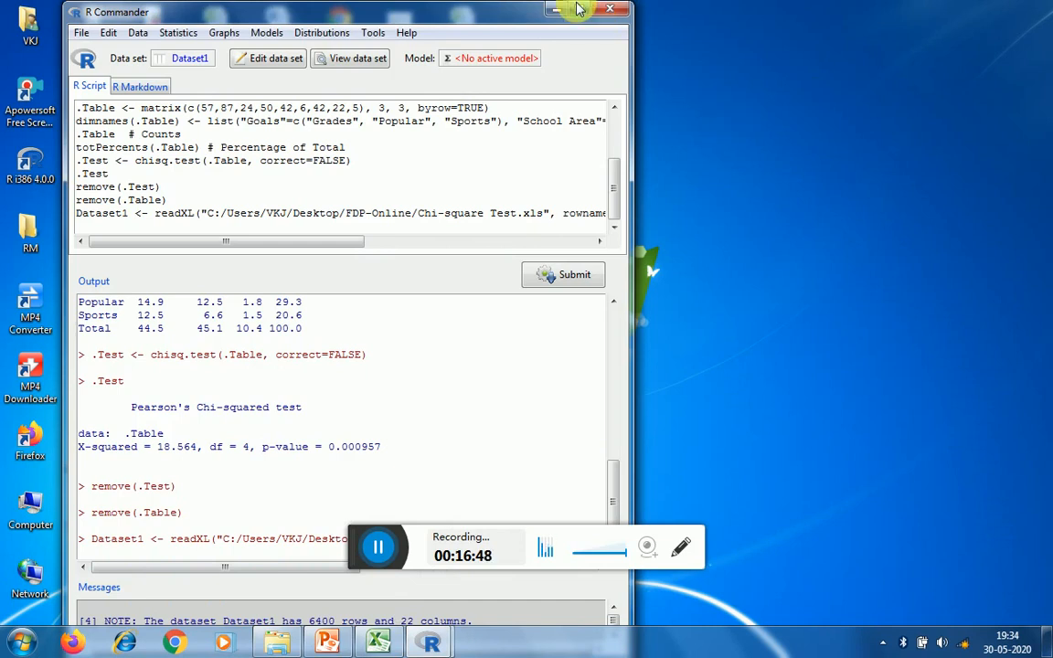
click(581, 9)
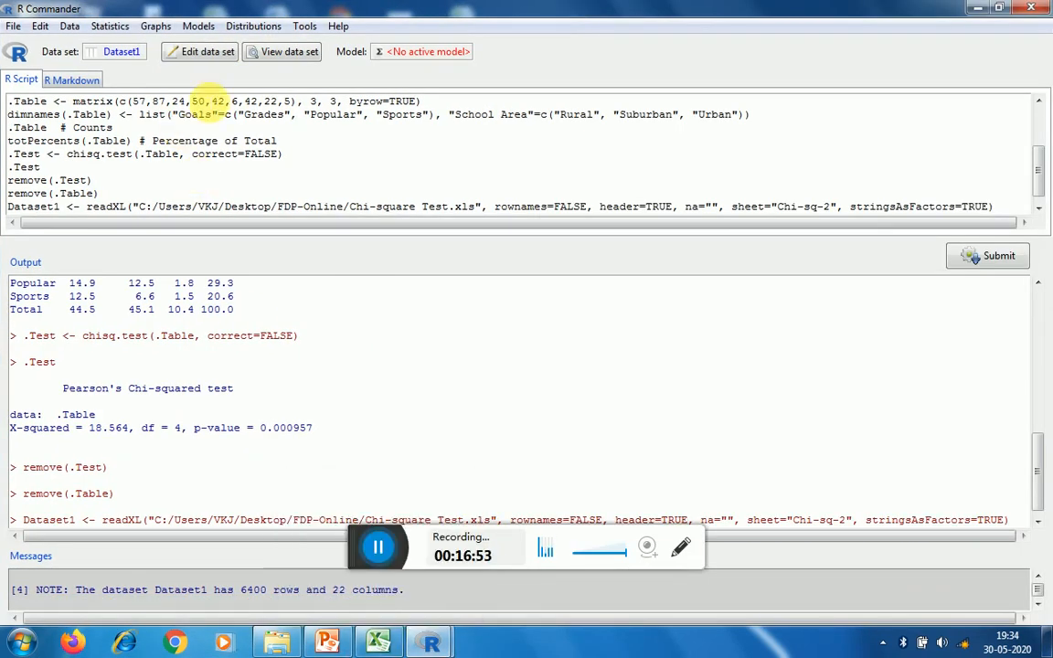
click(110, 28)
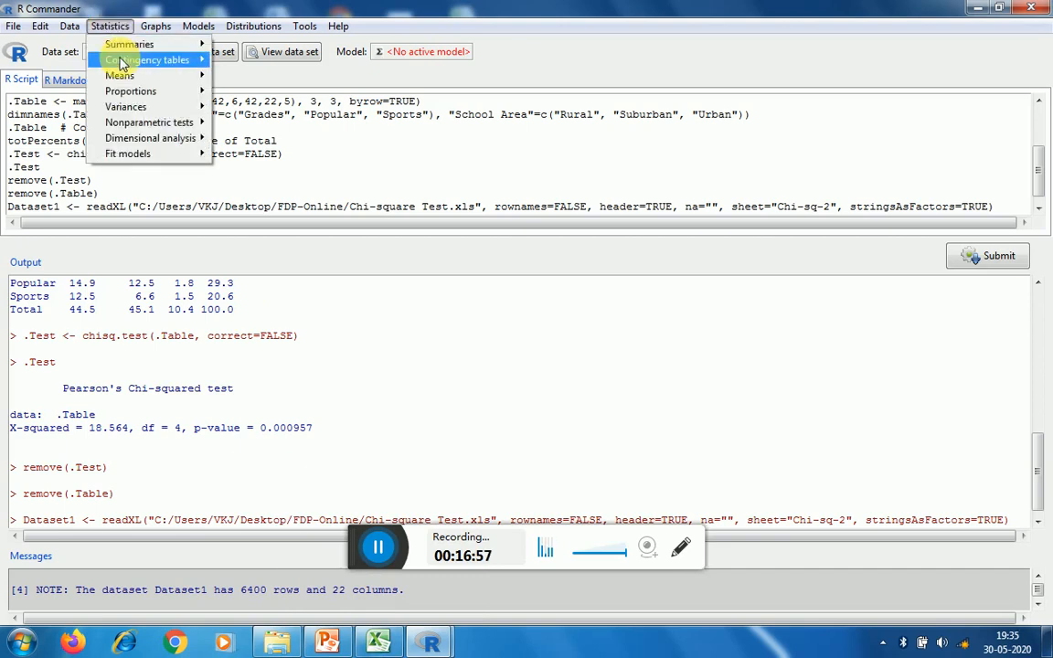
mouse_move(122, 64)
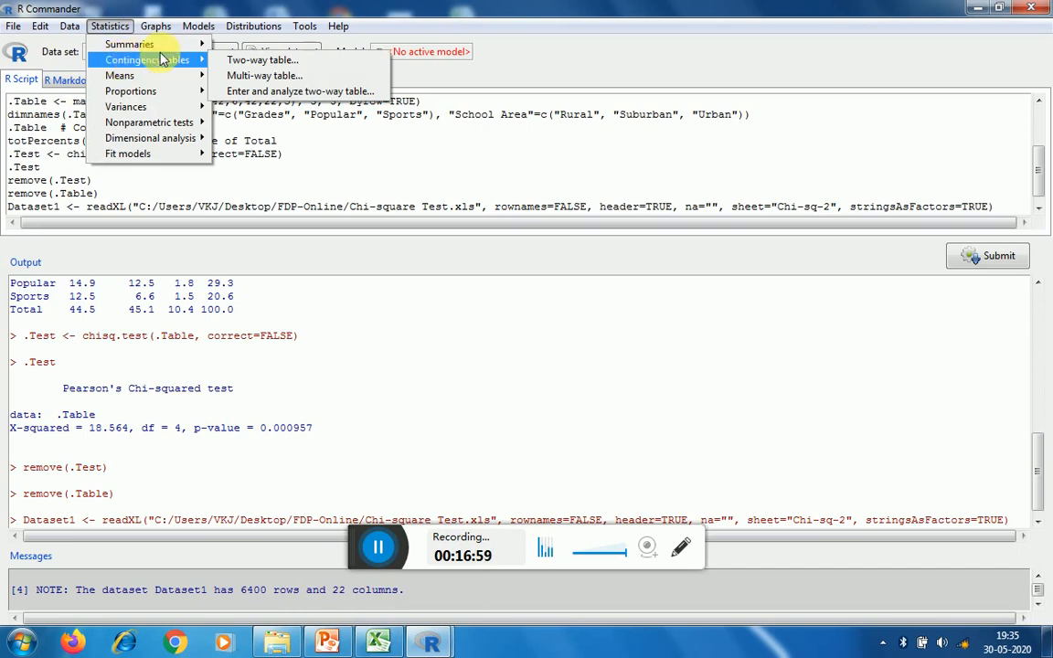
click(253, 95)
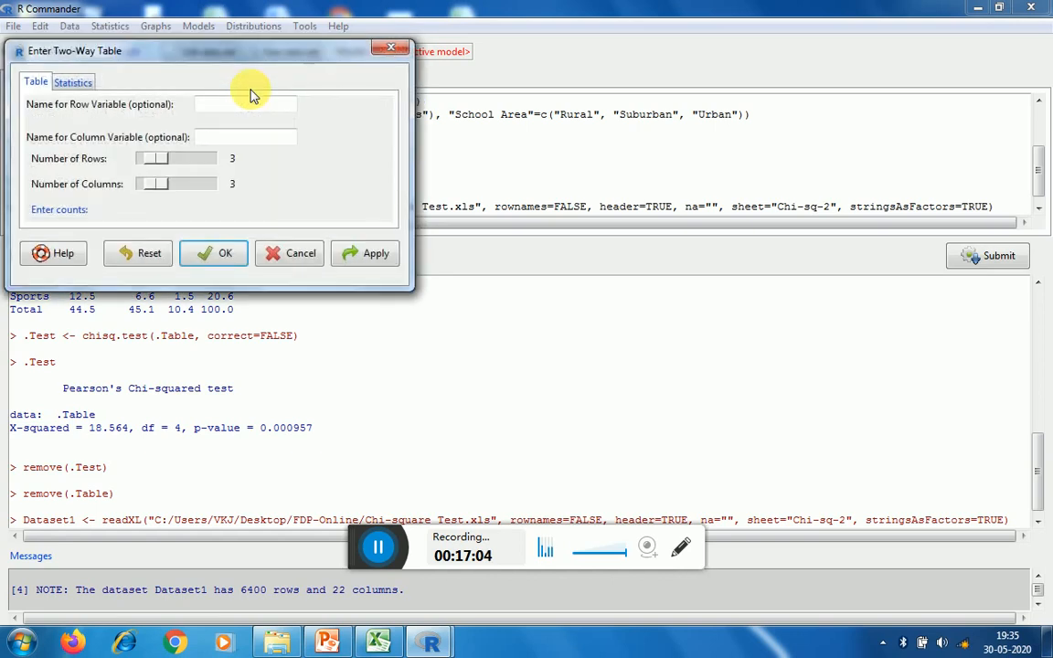
click(395, 50)
Set up a two-way contingency table from Dataset1 with Income.Category as the row variable and Car.price.category as the column variable
click(111, 28)
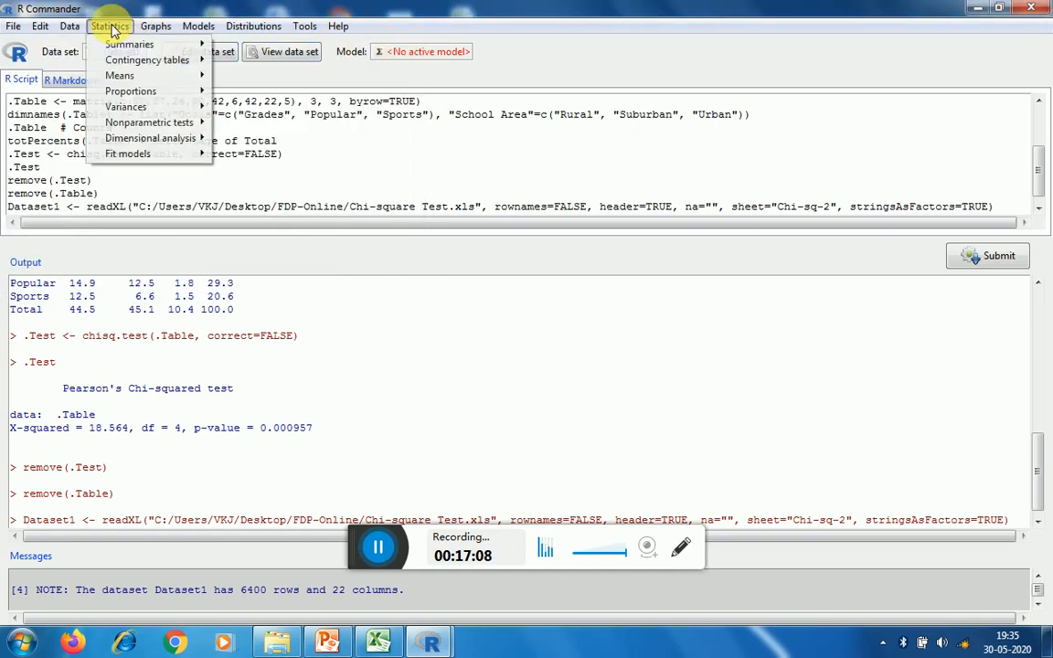
mouse_move(180, 62)
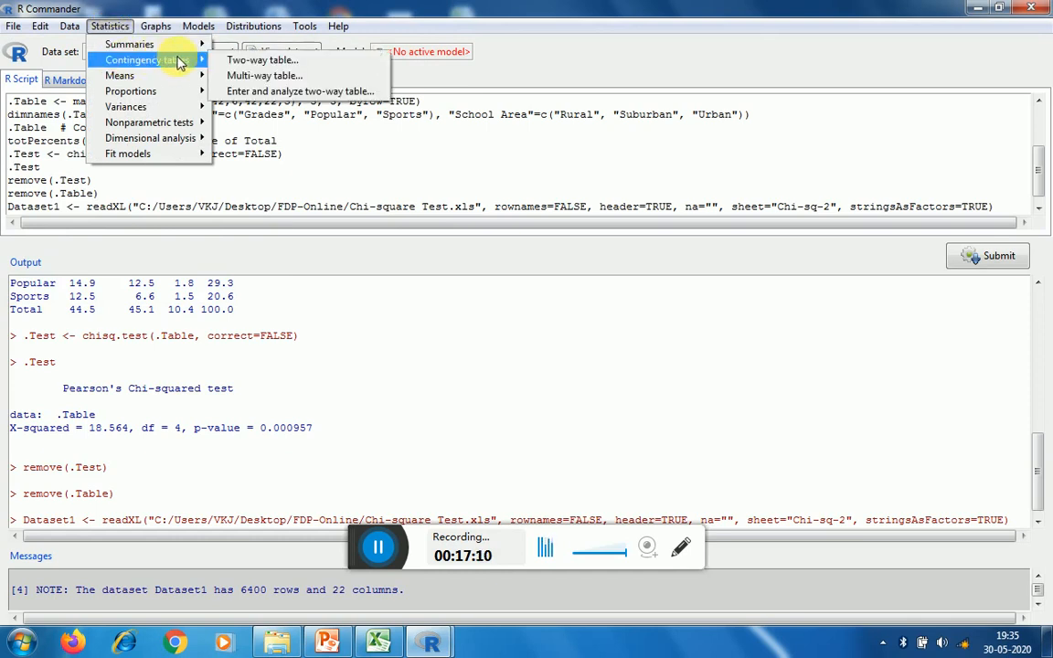
click(244, 60)
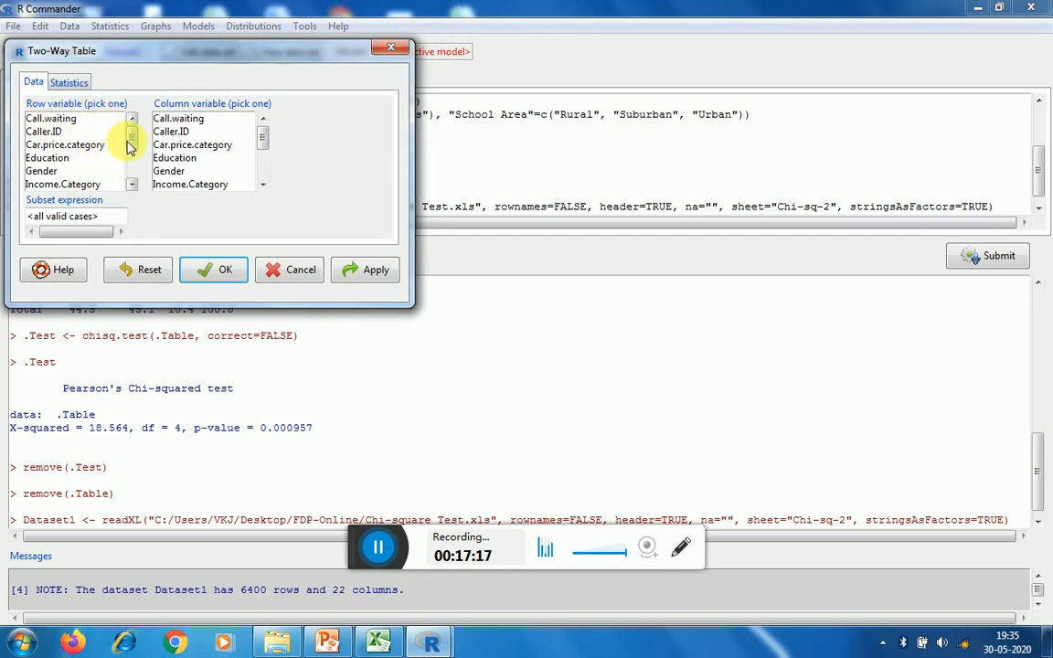
mouse_move(133, 146)
mouse_down()
mouse_move(129, 194)
mouse_move(132, 133)
mouse_up()
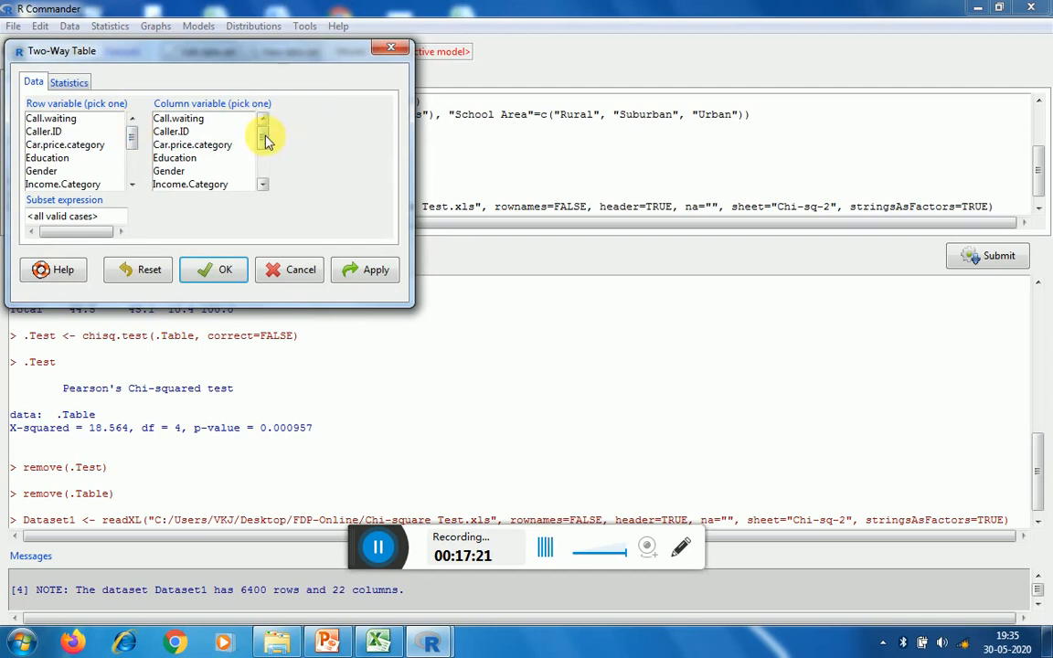
drag(263, 136, 265, 199)
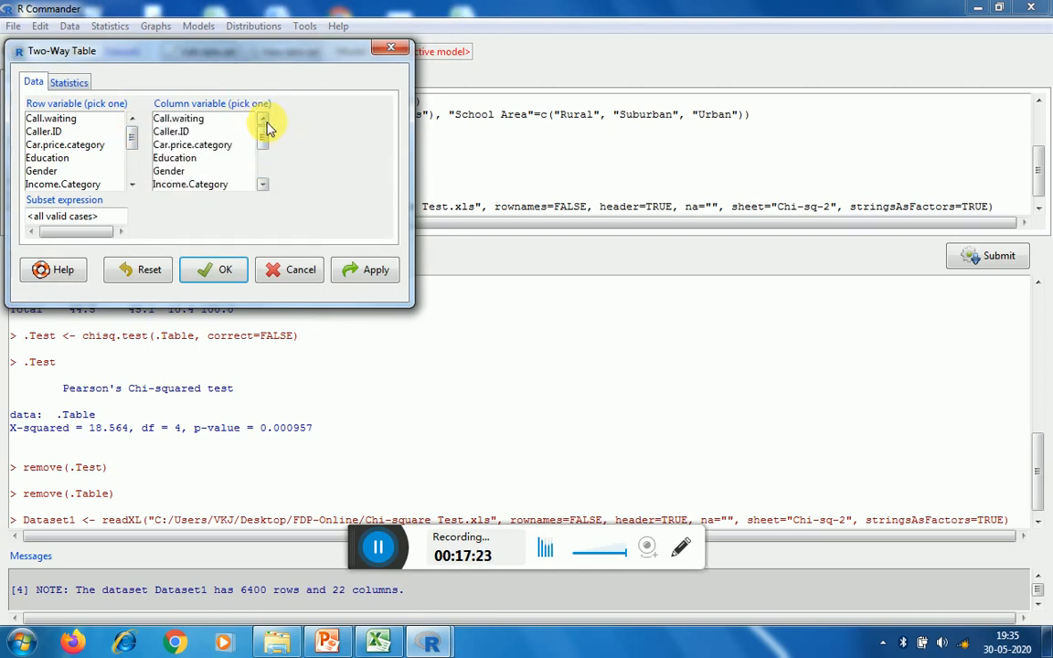
click(65, 145)
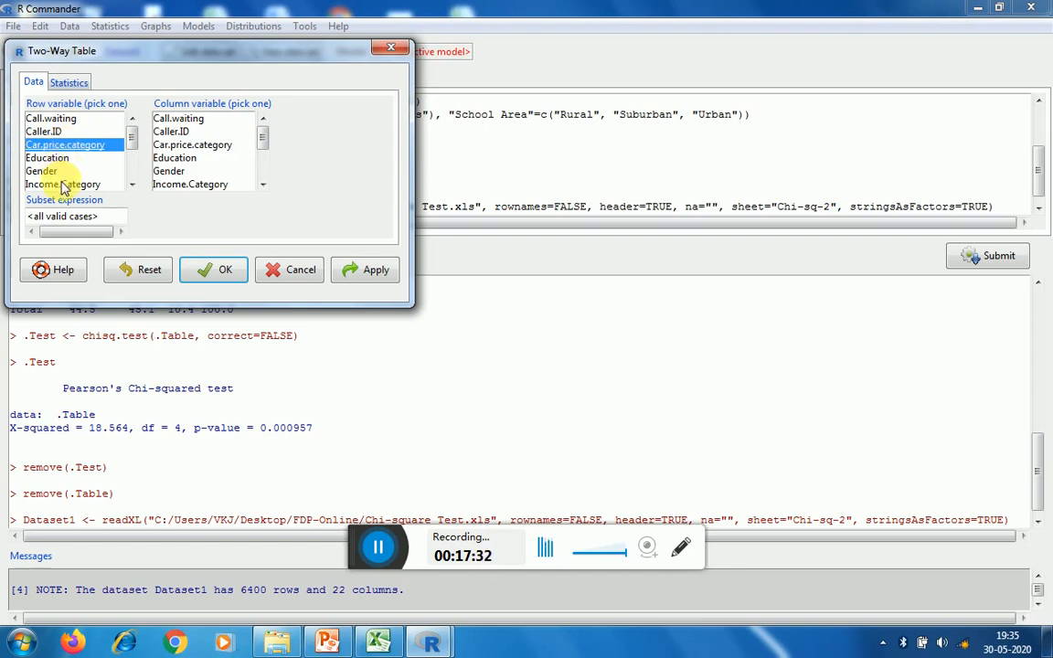
click(62, 184)
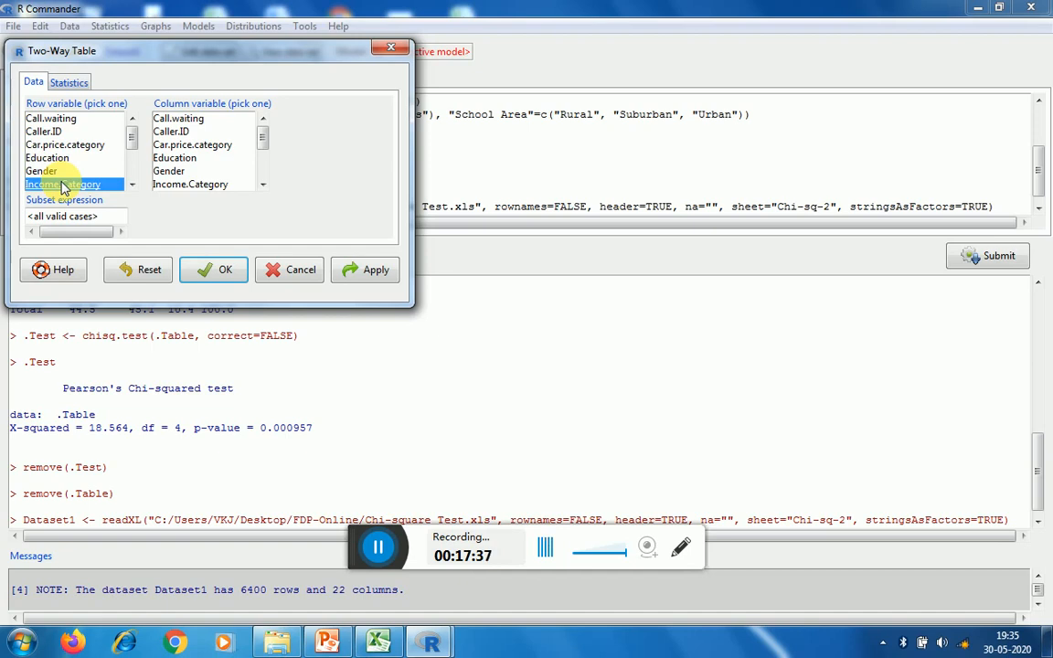
click(210, 148)
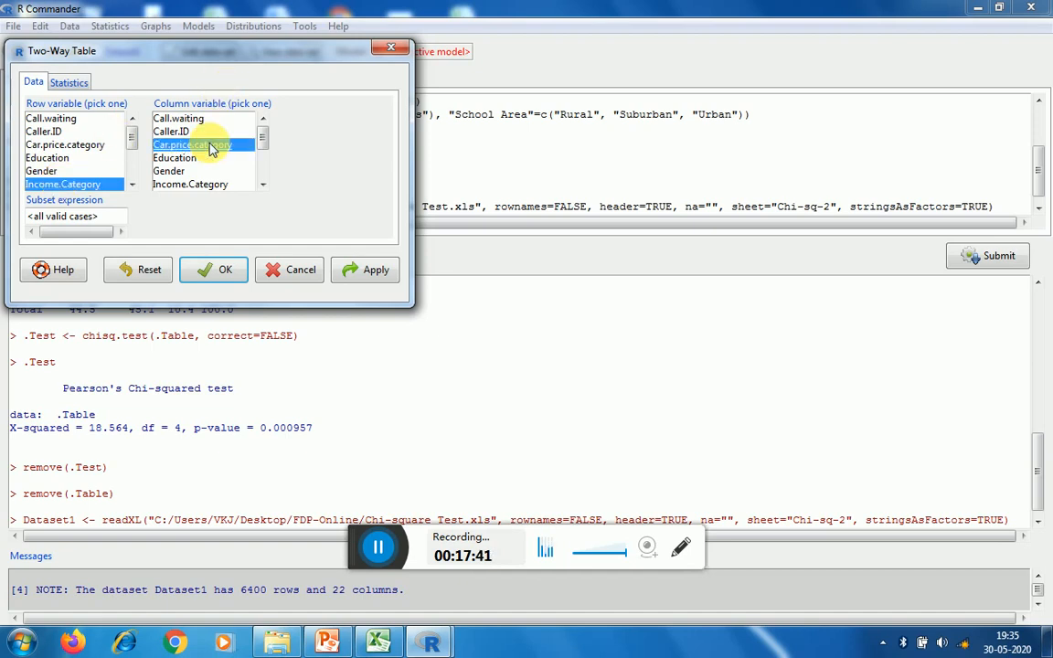
Run the two-way table with the chi-square test of independence and no percentages, and review its frequency table and test output
click(79, 84)
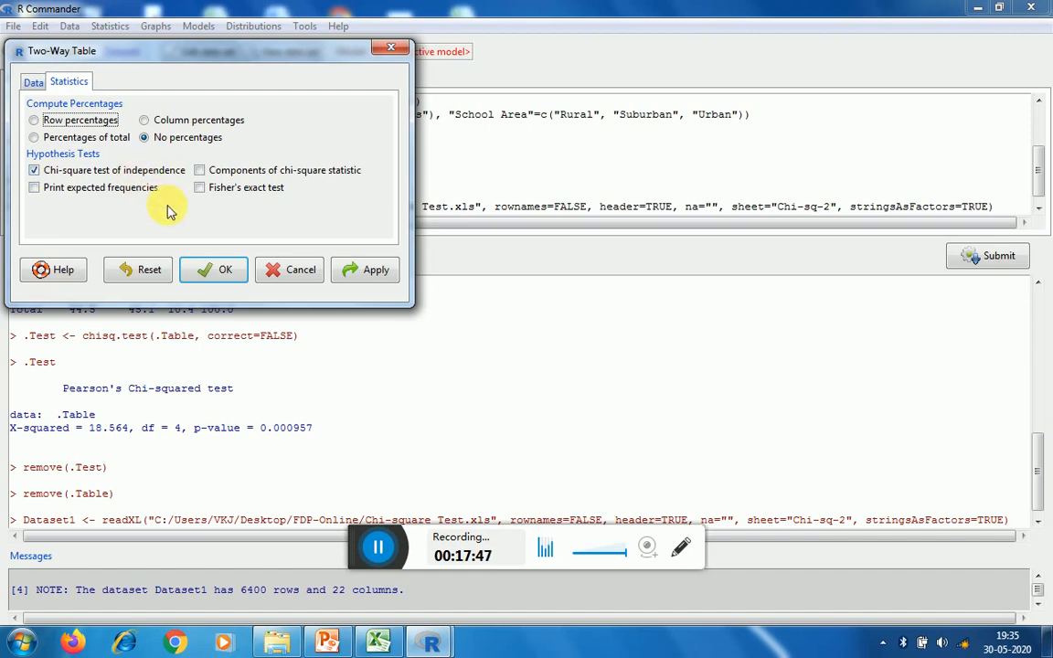
click(207, 279)
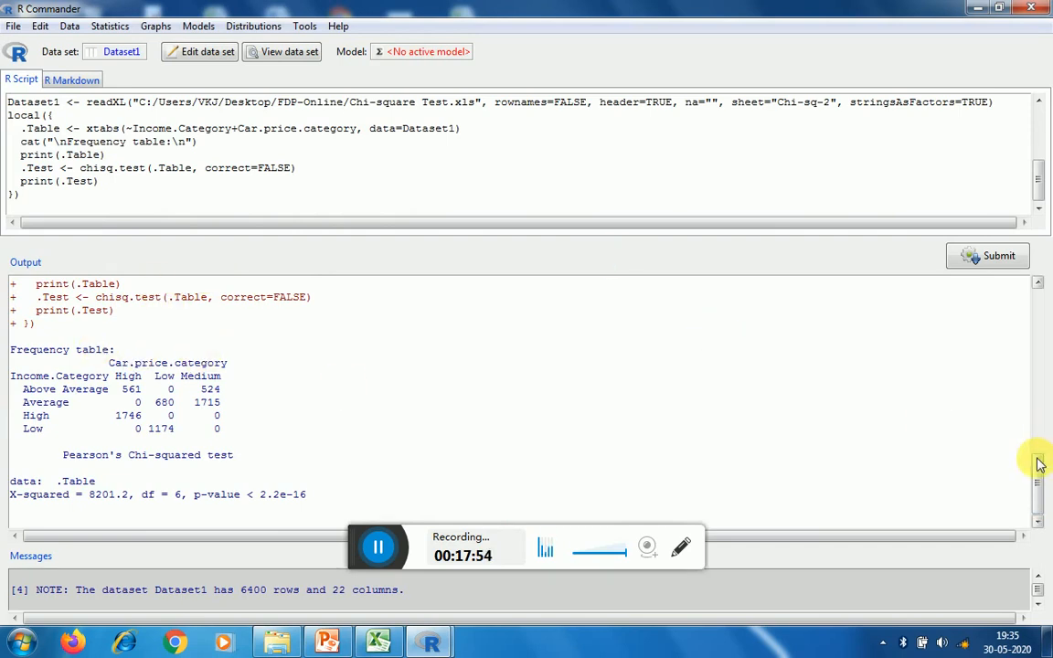
scroll(1038, 459, up, 1)
scroll(1038, 460, up, 1)
scroll(1036, 462, down, 2)
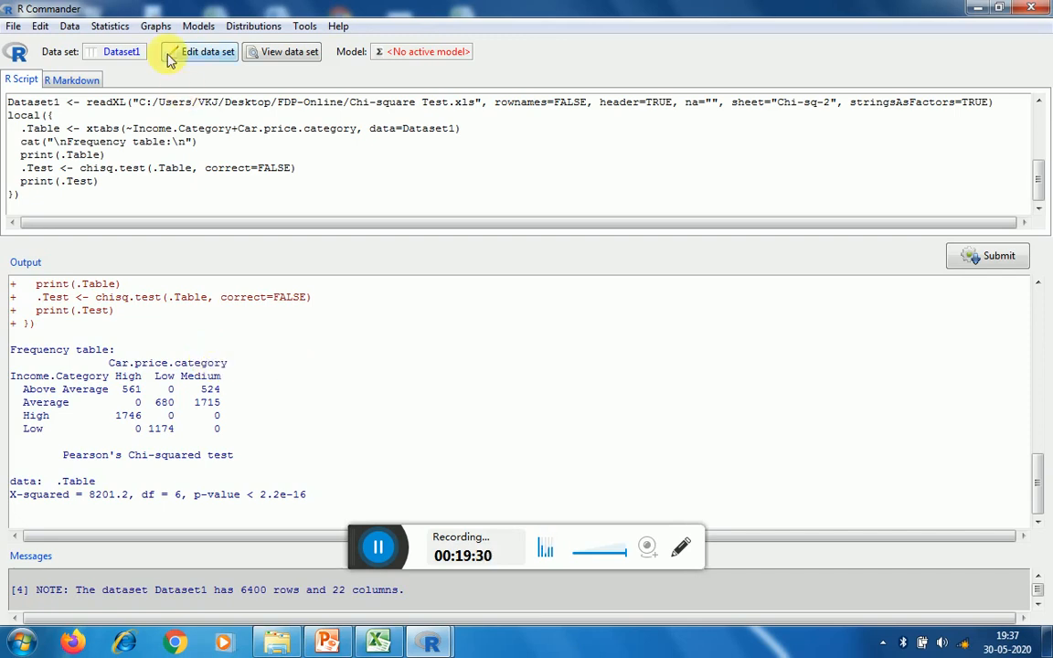
Run a two-way table chi-square test with Income.Category as the row variable and Education as the column variable
click(115, 28)
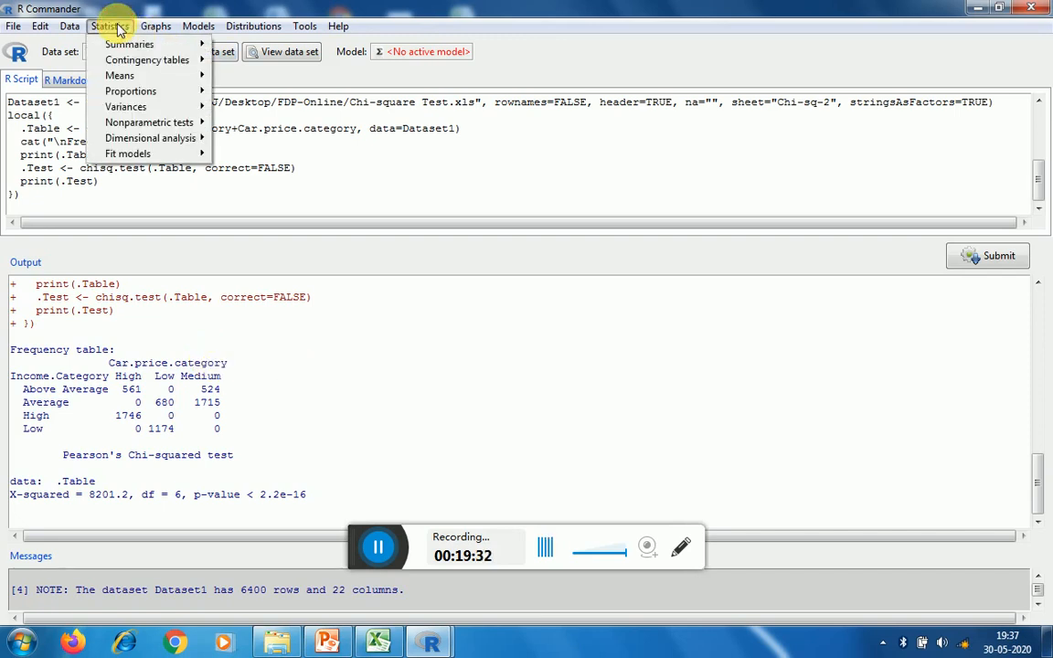
mouse_move(169, 61)
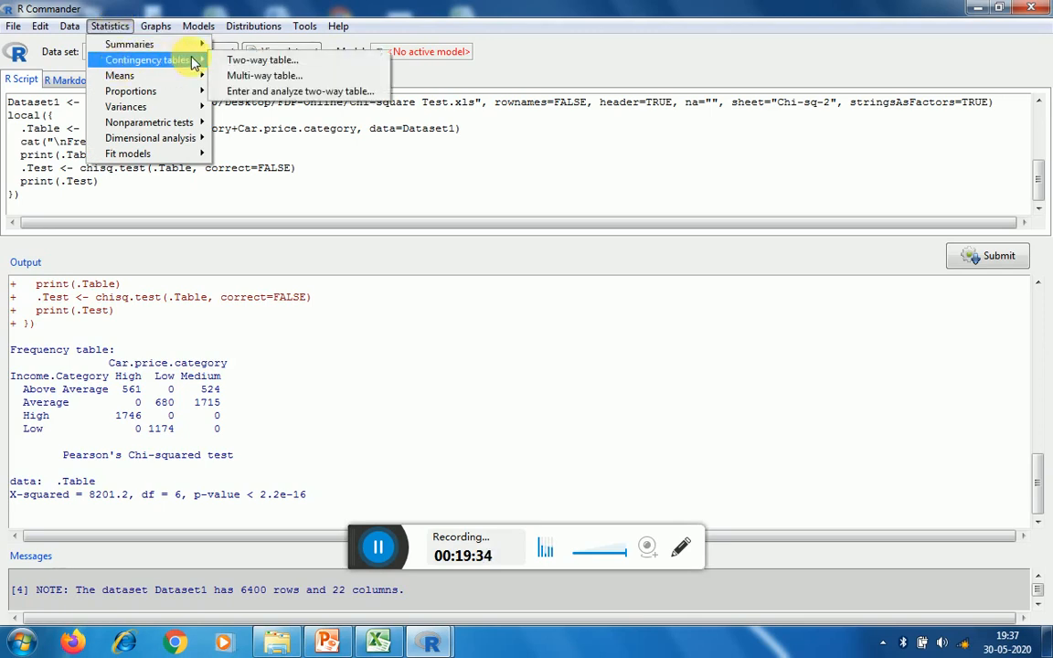
click(235, 63)
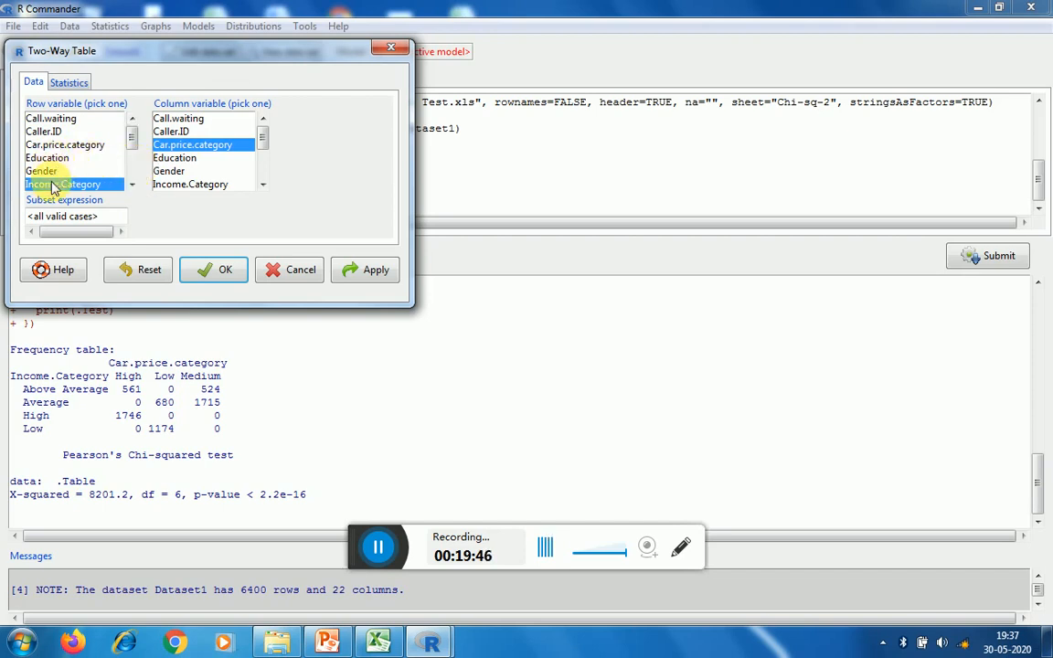
click(170, 158)
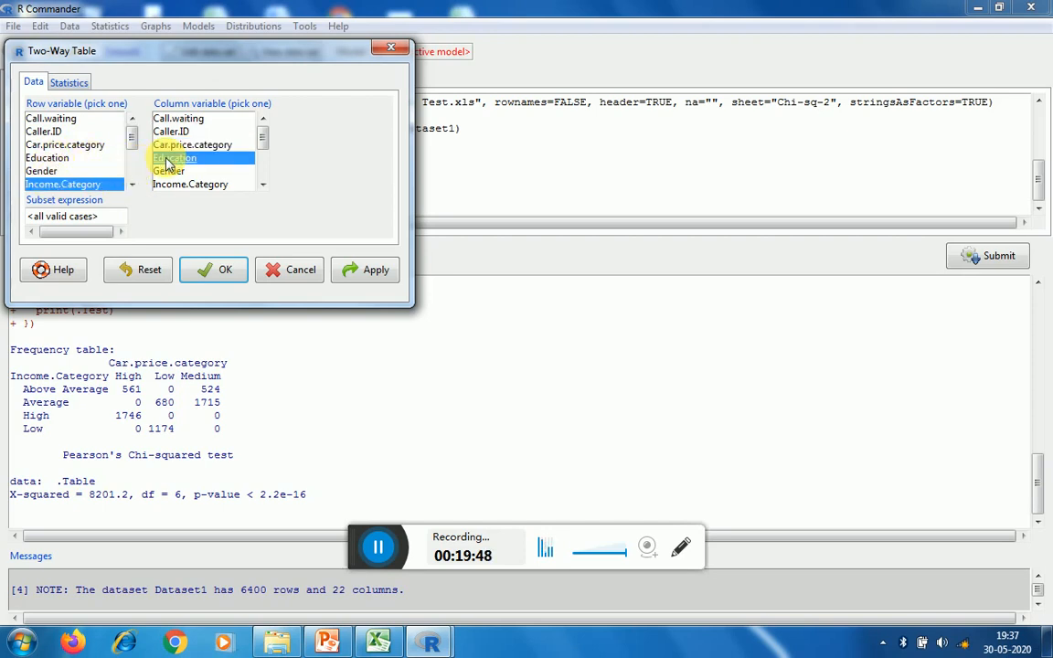
click(210, 270)
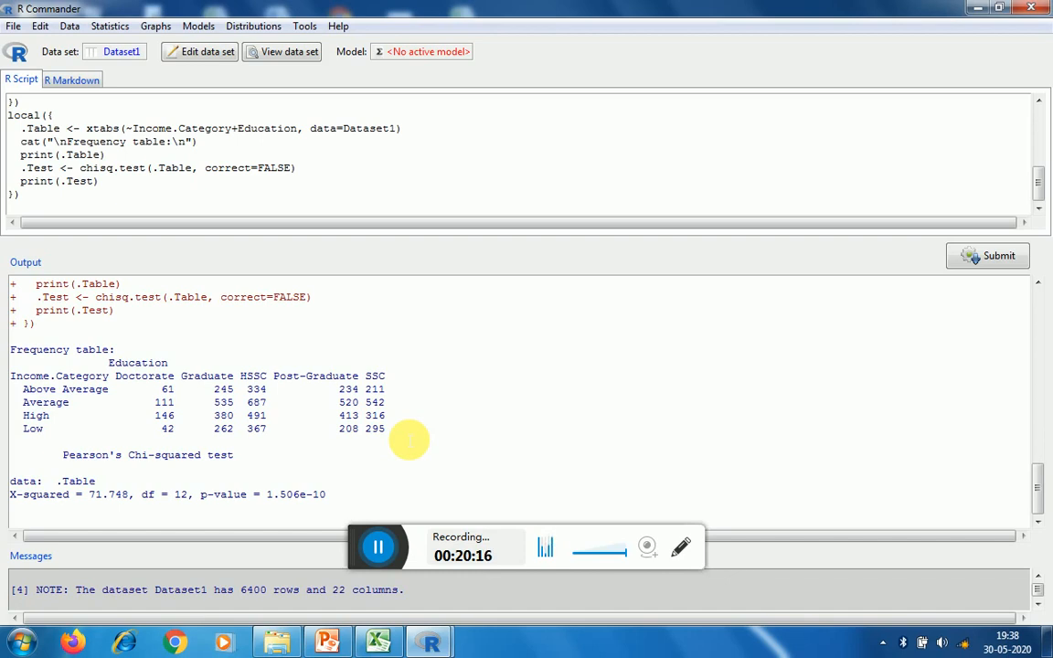
Run a two-way table chi-square test with Car.price.category as the row variable and Education as the column variable, and review the output
click(110, 27)
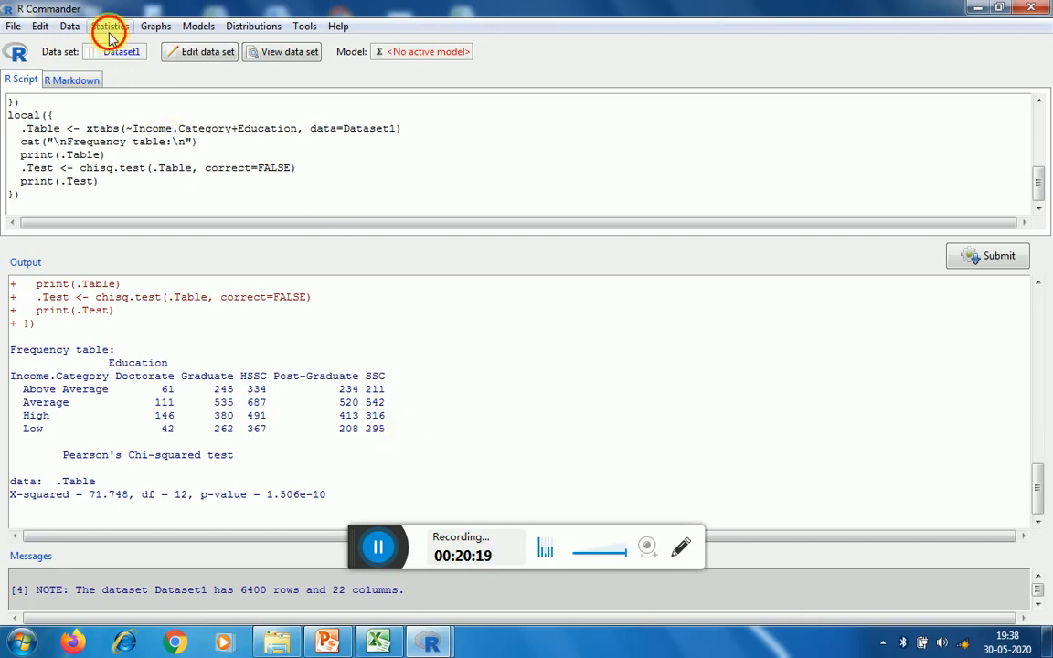
mouse_move(183, 61)
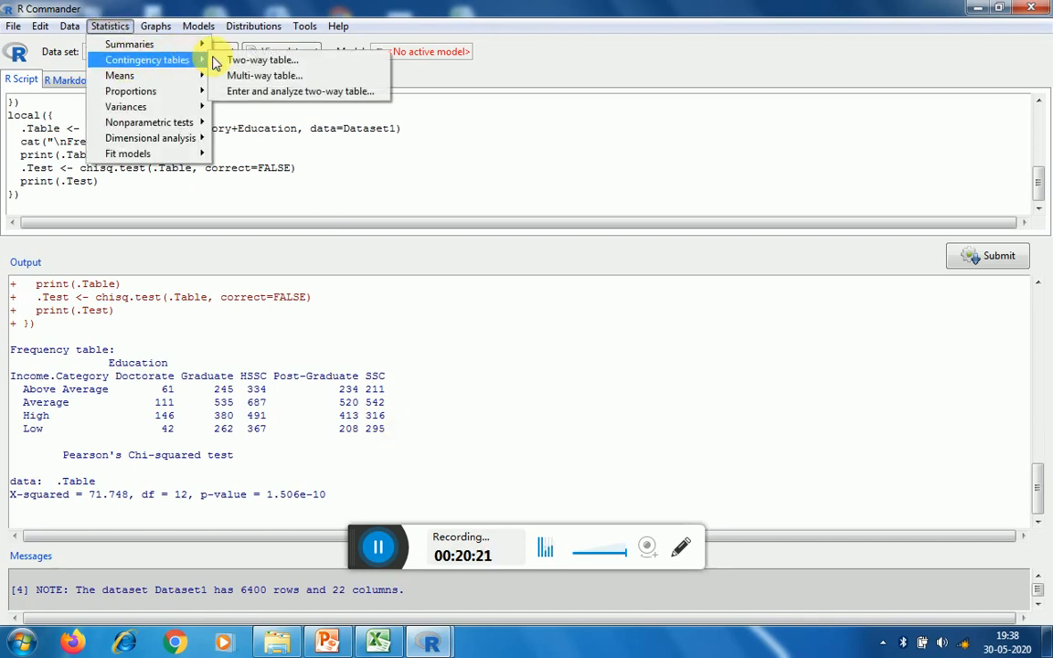
click(242, 60)
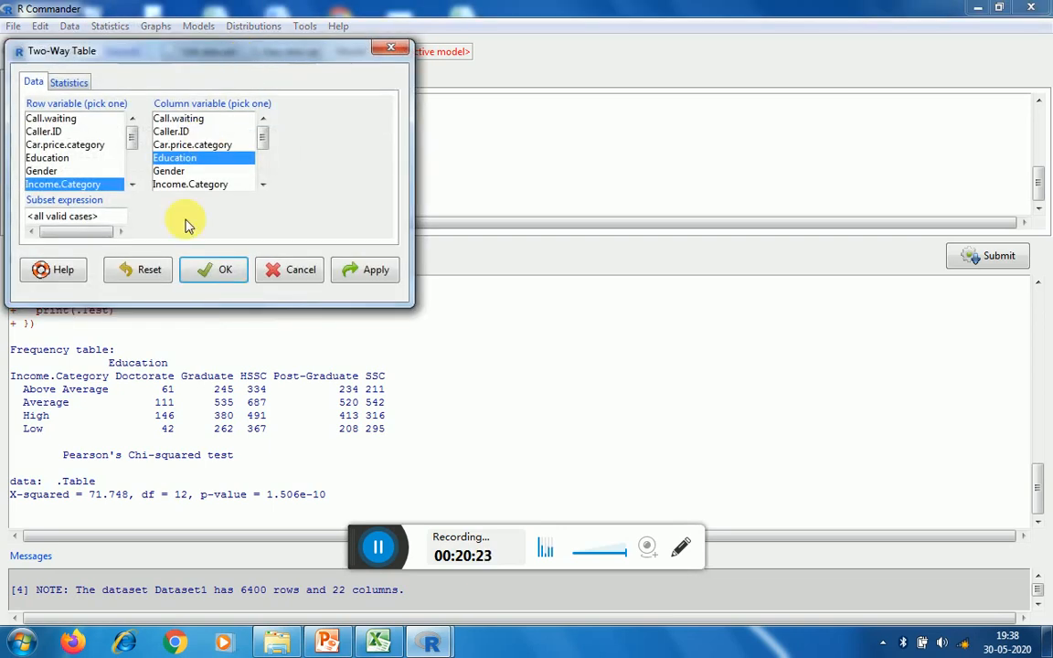
click(71, 144)
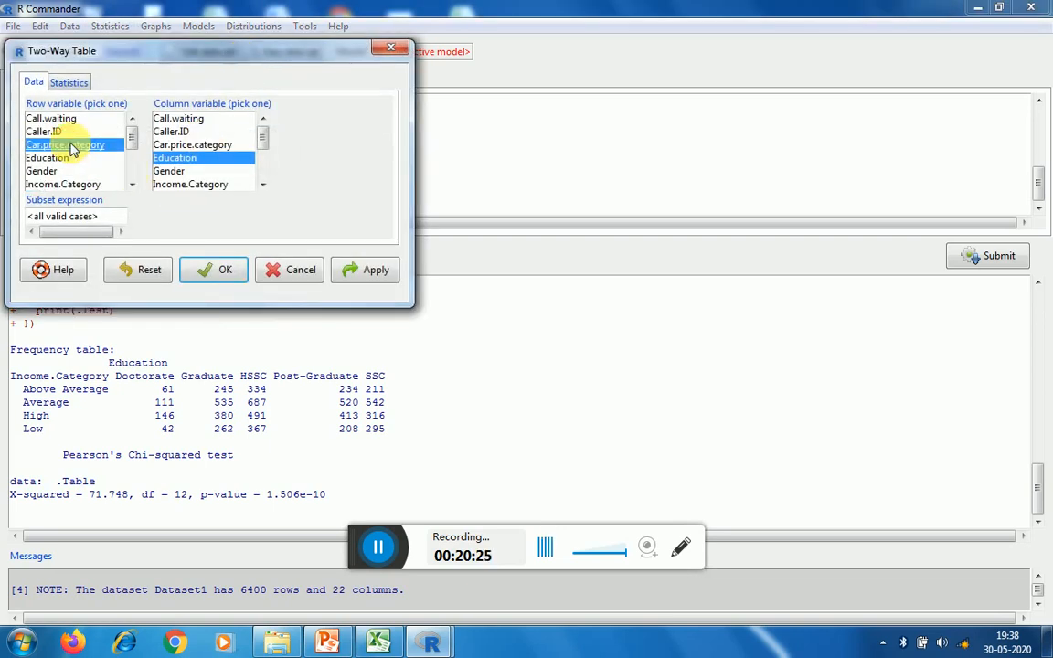
click(206, 267)
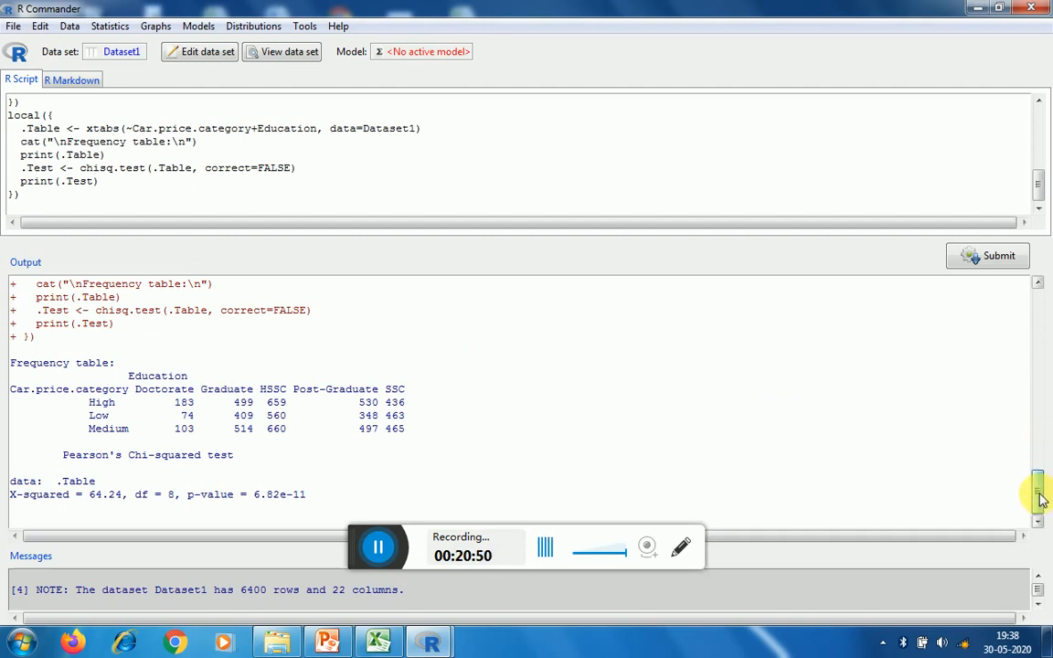
mouse_move(1040, 487)
mouse_down()
mouse_move(1042, 452)
mouse_move(1040, 489)
mouse_up()
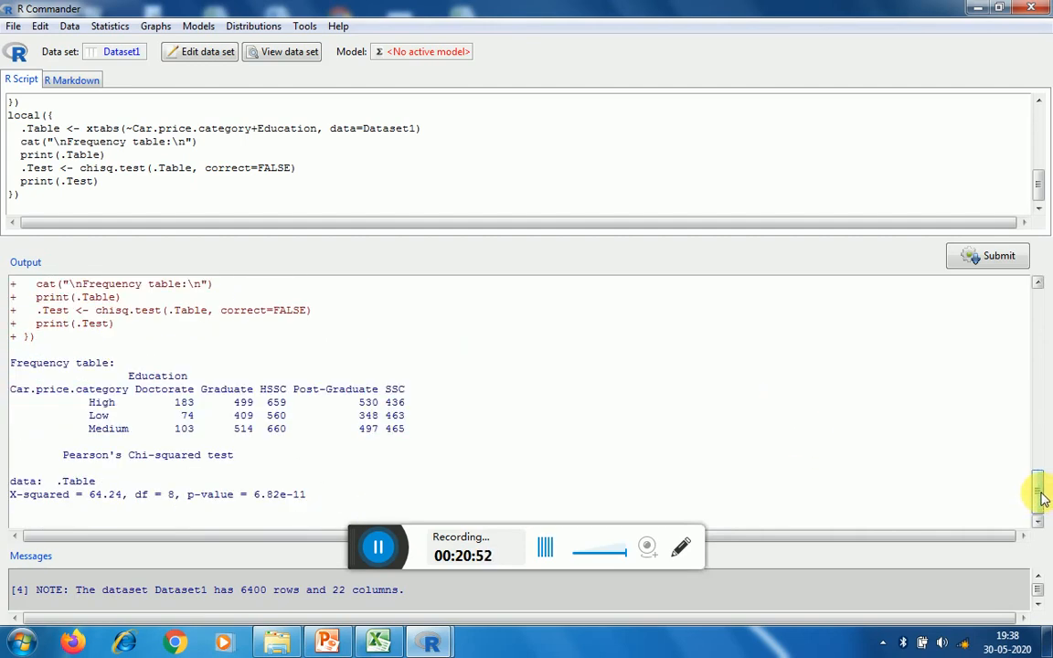